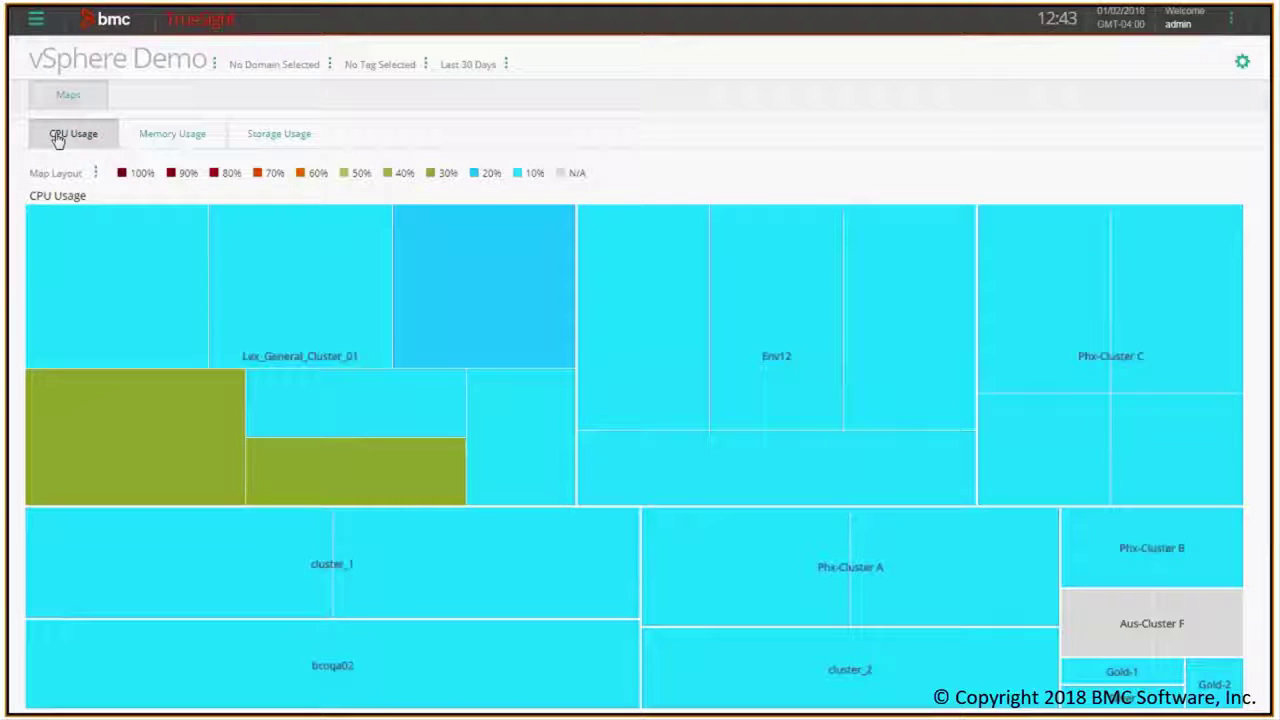
Drill down the CPU Usage map into Lex_General_Cluster_01 and its host lex-rd-esx-01 to examine the virtual machines
{"action": "mouse_move", "coordinate": [853, 223]}
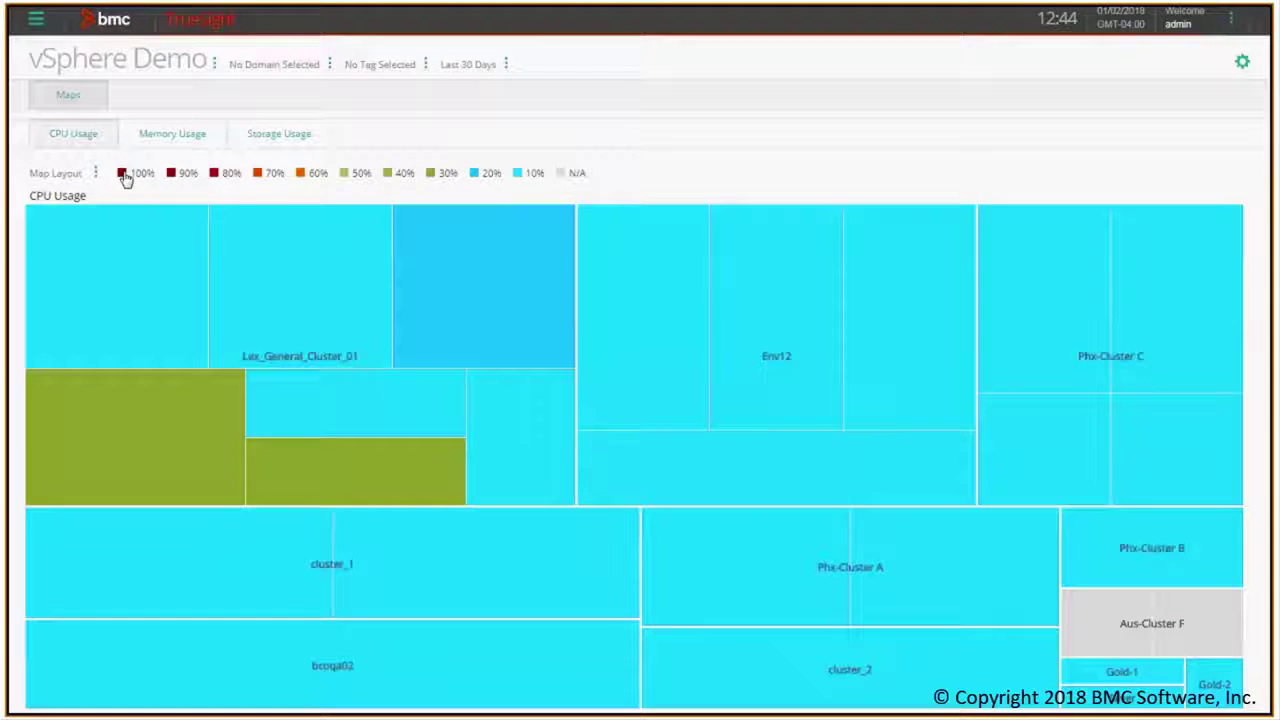
{"action": "mouse_move", "coordinate": [157, 323]}
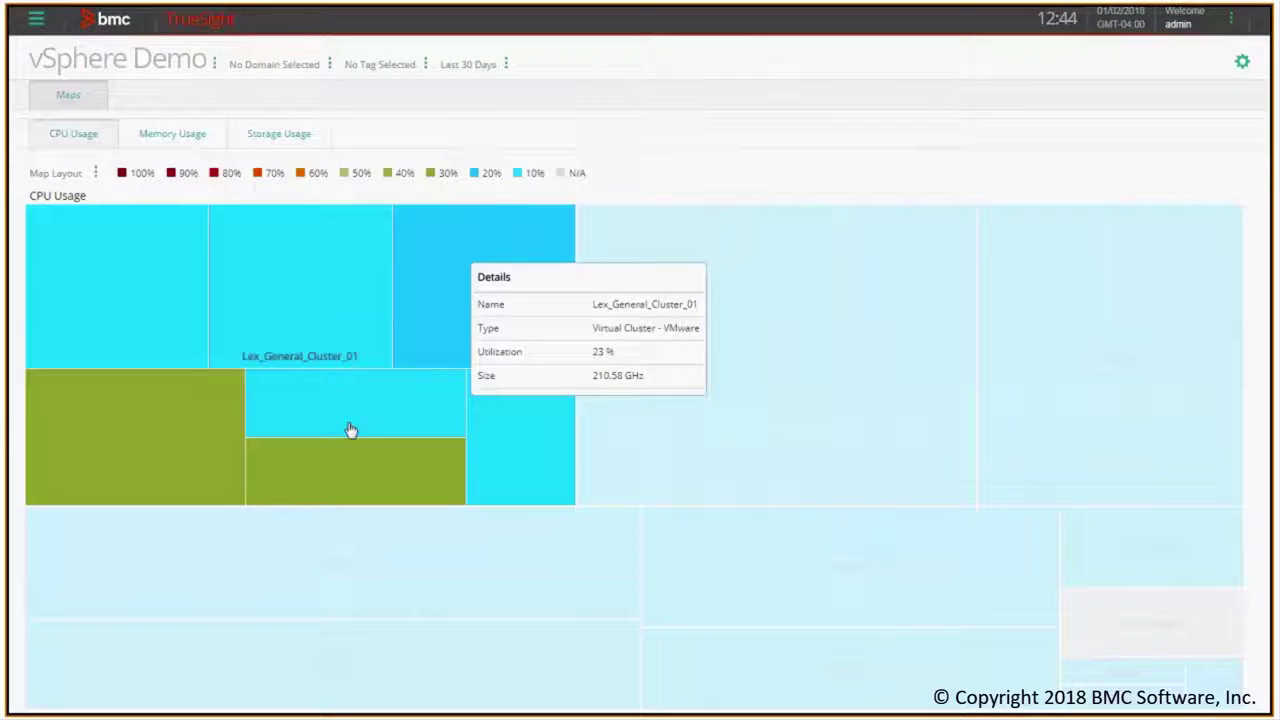
{"action": "left_click", "coordinate": [325, 319]}
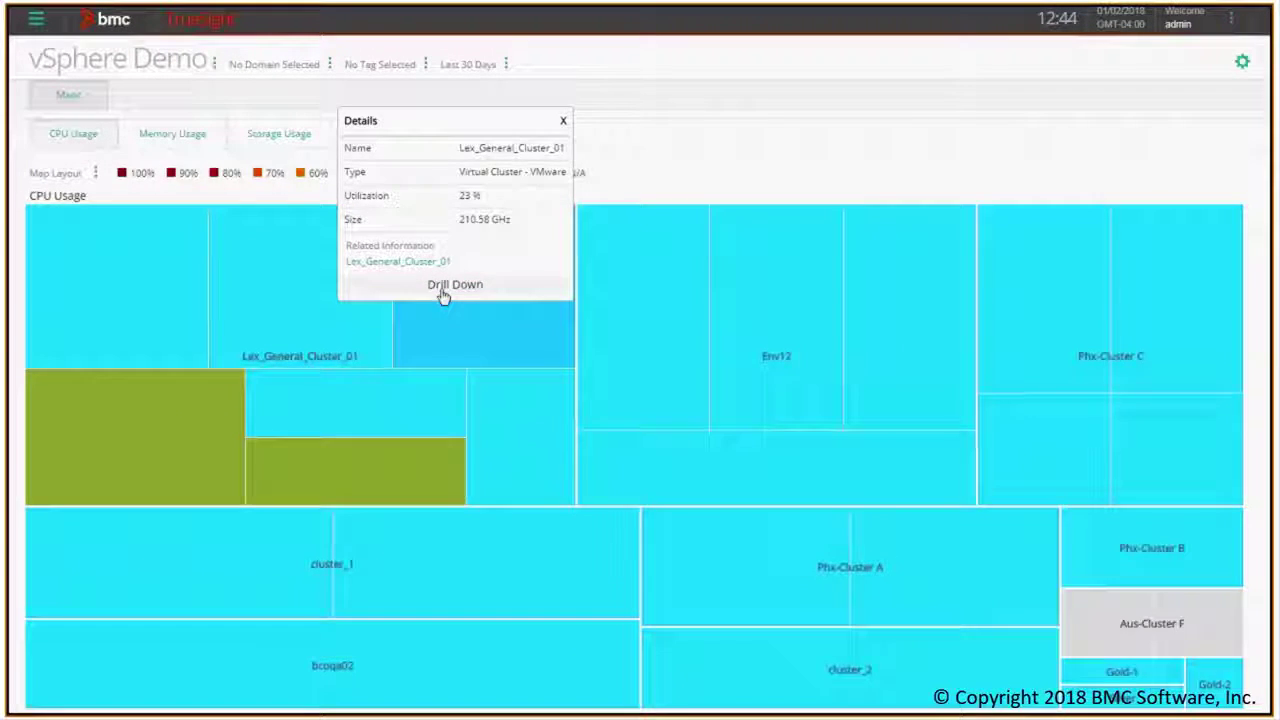
{"action": "left_click", "coordinate": [440, 289]}
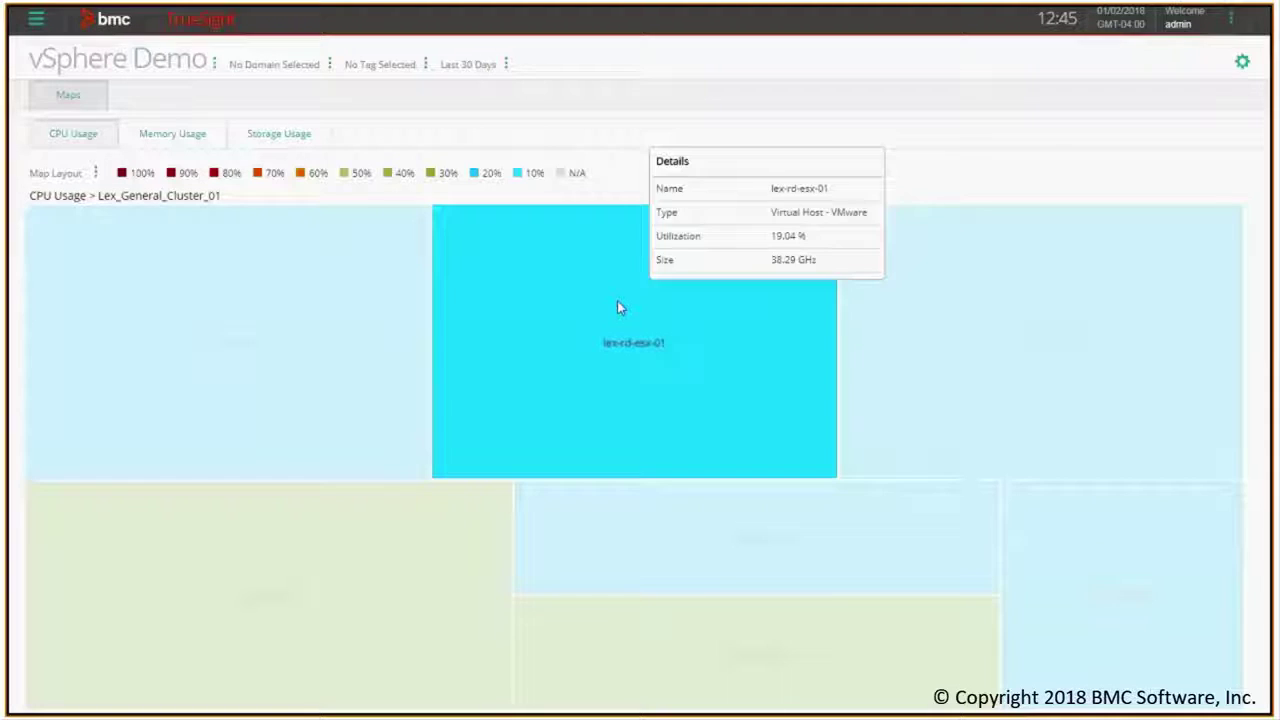
{"action": "left_click", "coordinate": [630, 300]}
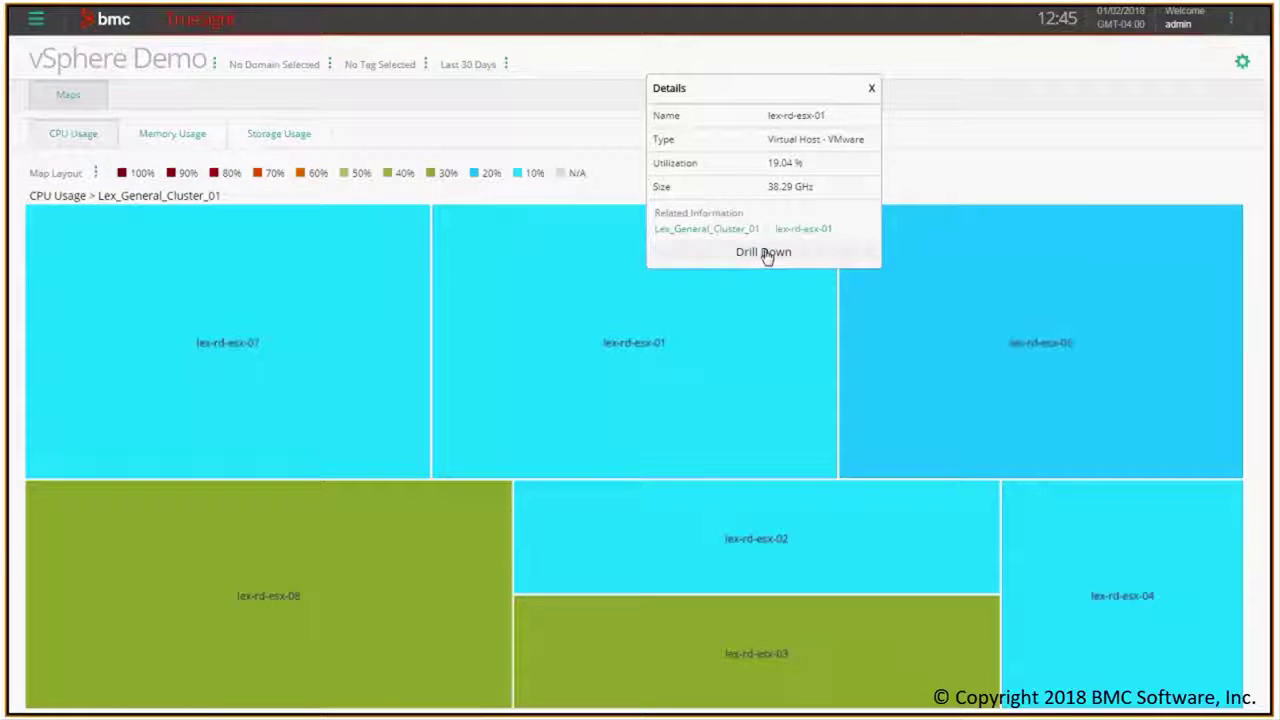
{"action": "left_click", "coordinate": [765, 253]}
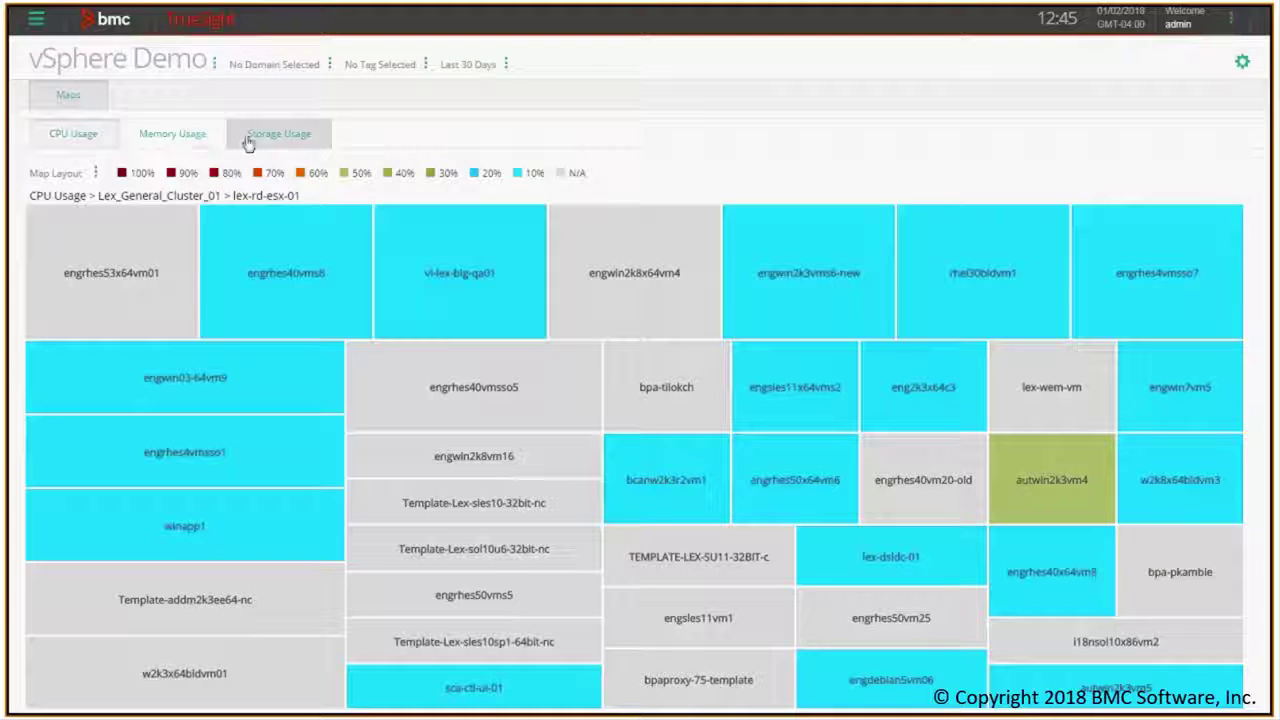
View the Memory Usage and Storage Usage maps and inspect the utilization details of individual clusters
{"action": "left_click", "coordinate": [160, 138]}
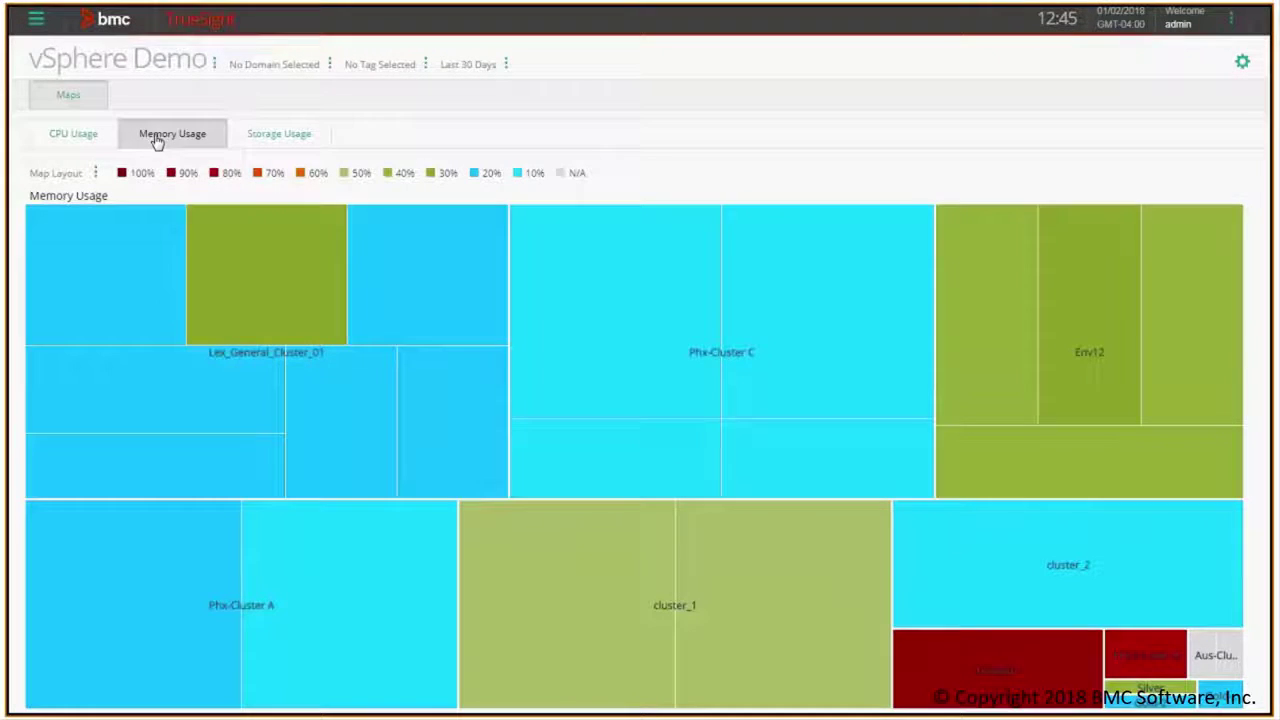
{"action": "left_click", "coordinate": [265, 137]}
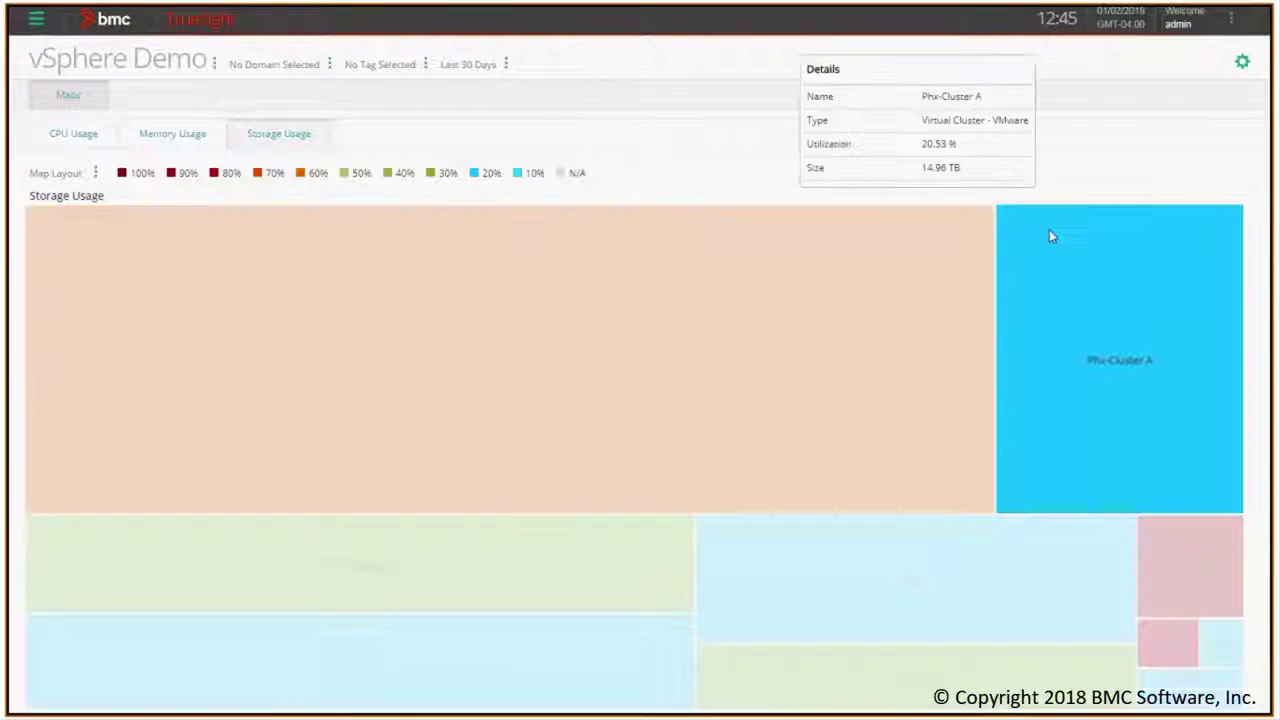
{"action": "mouse_move", "coordinate": [1181, 580]}
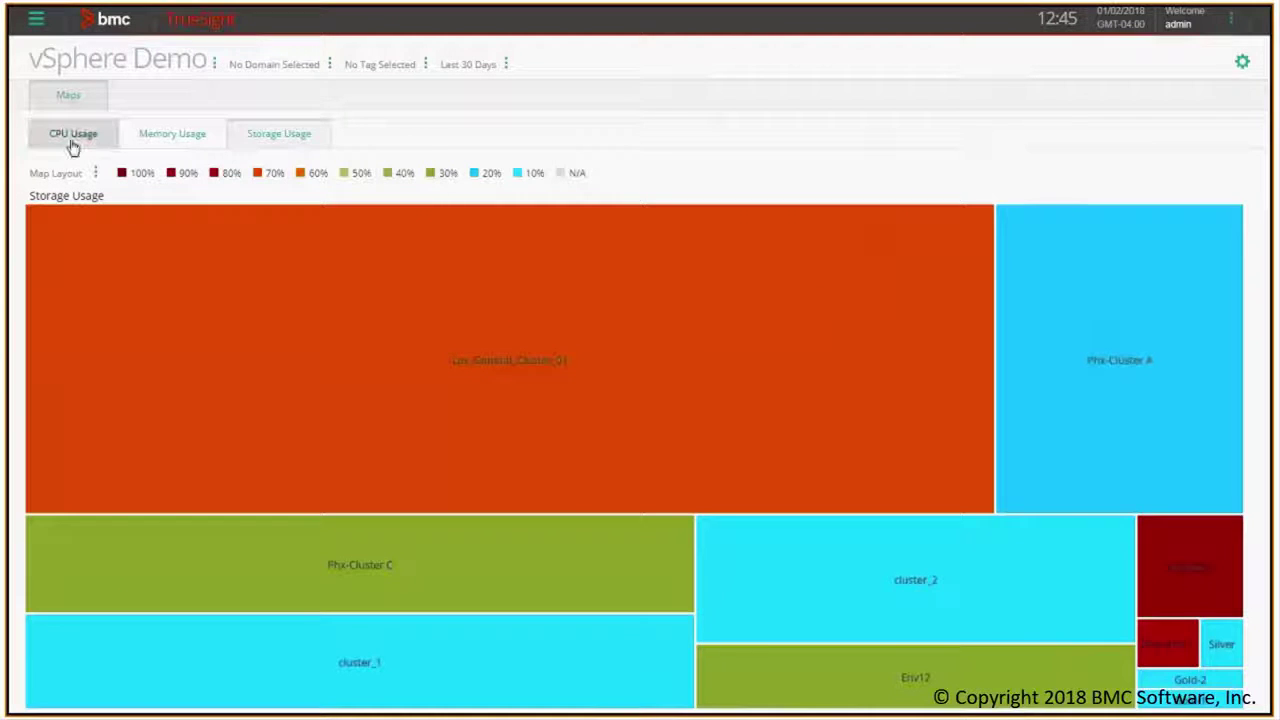
Return to the CPU Usage map and display it as Map Layout with Free Resource
{"action": "left_click", "coordinate": [73, 140]}
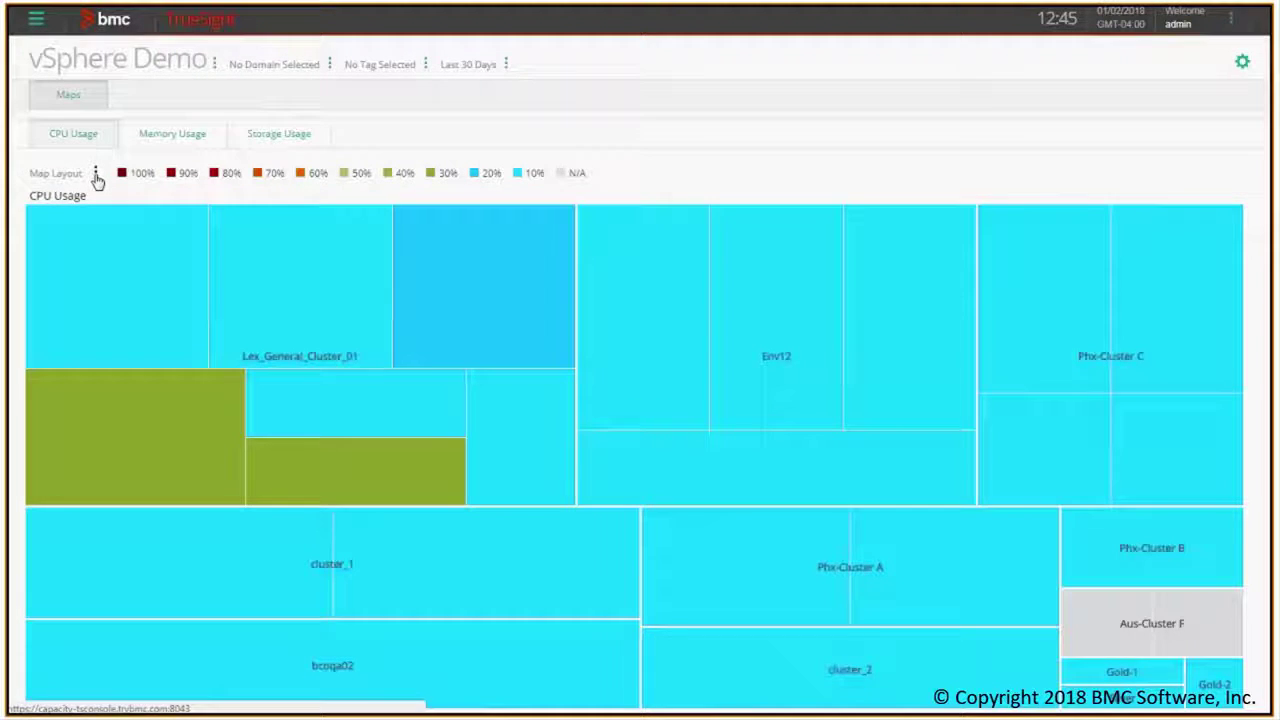
{"action": "left_click", "coordinate": [96, 176]}
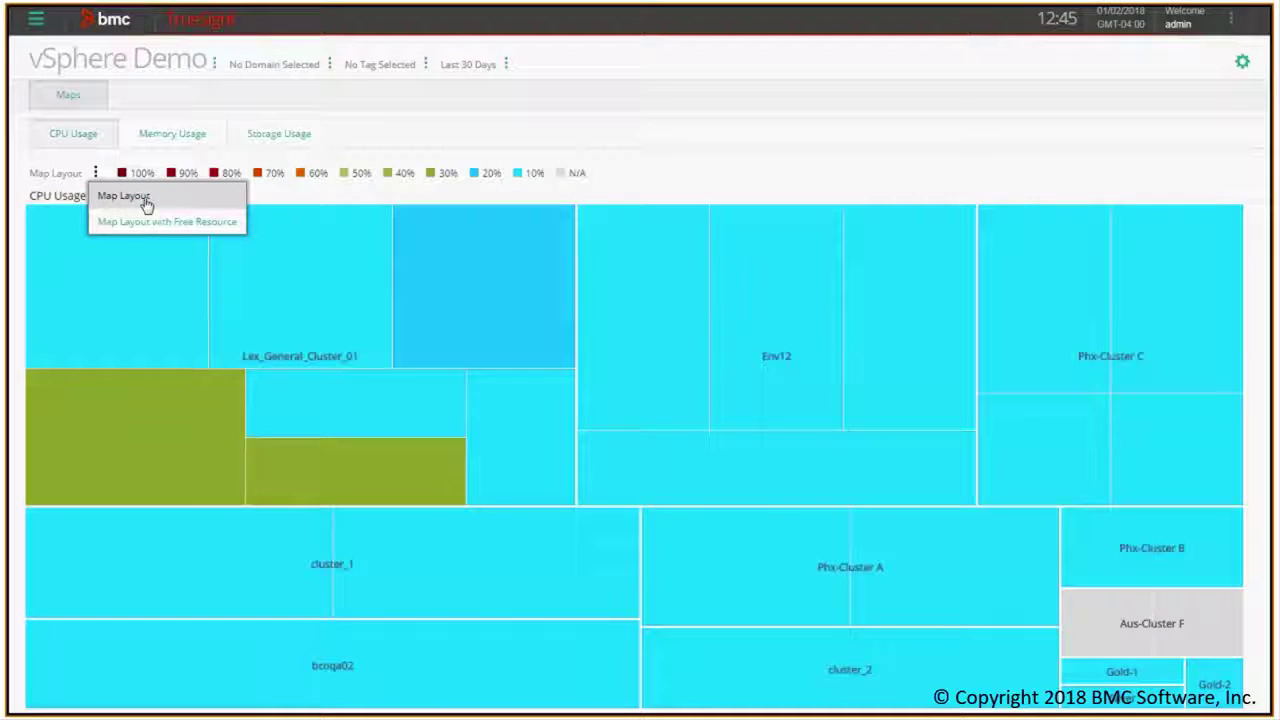
{"action": "left_click", "coordinate": [203, 228]}
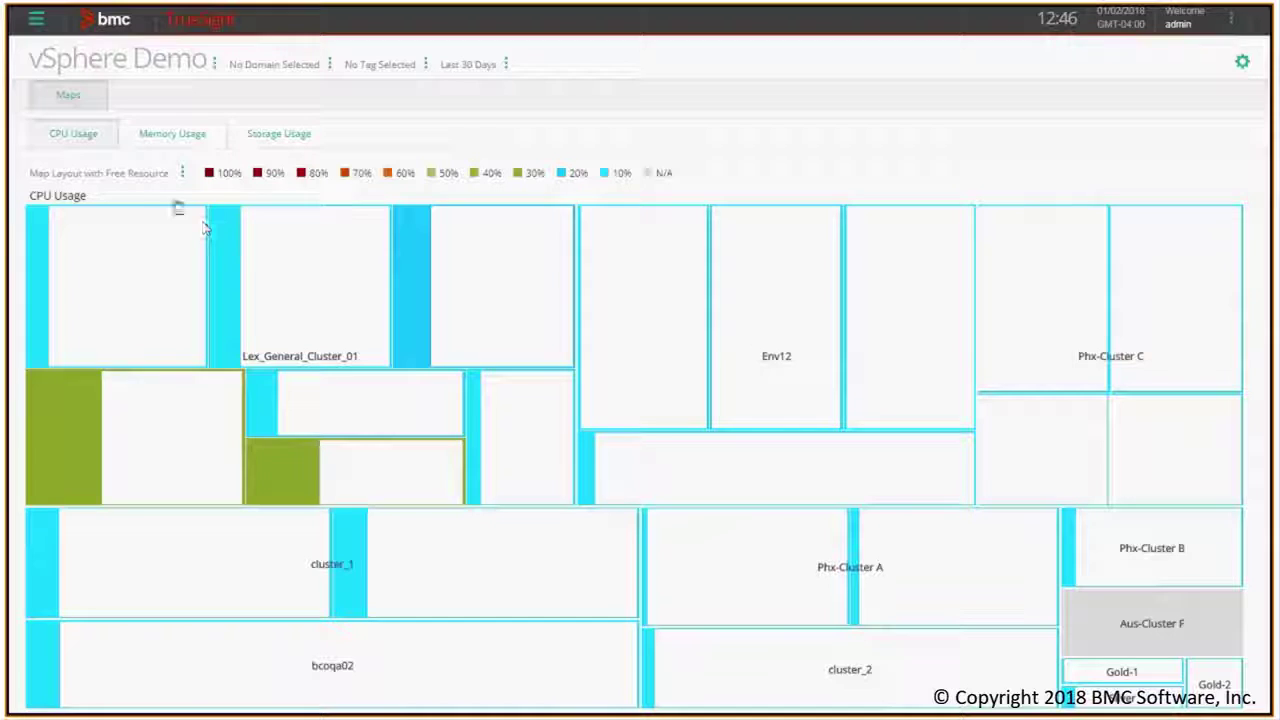
{"action": "mouse_move", "coordinate": [149, 257]}
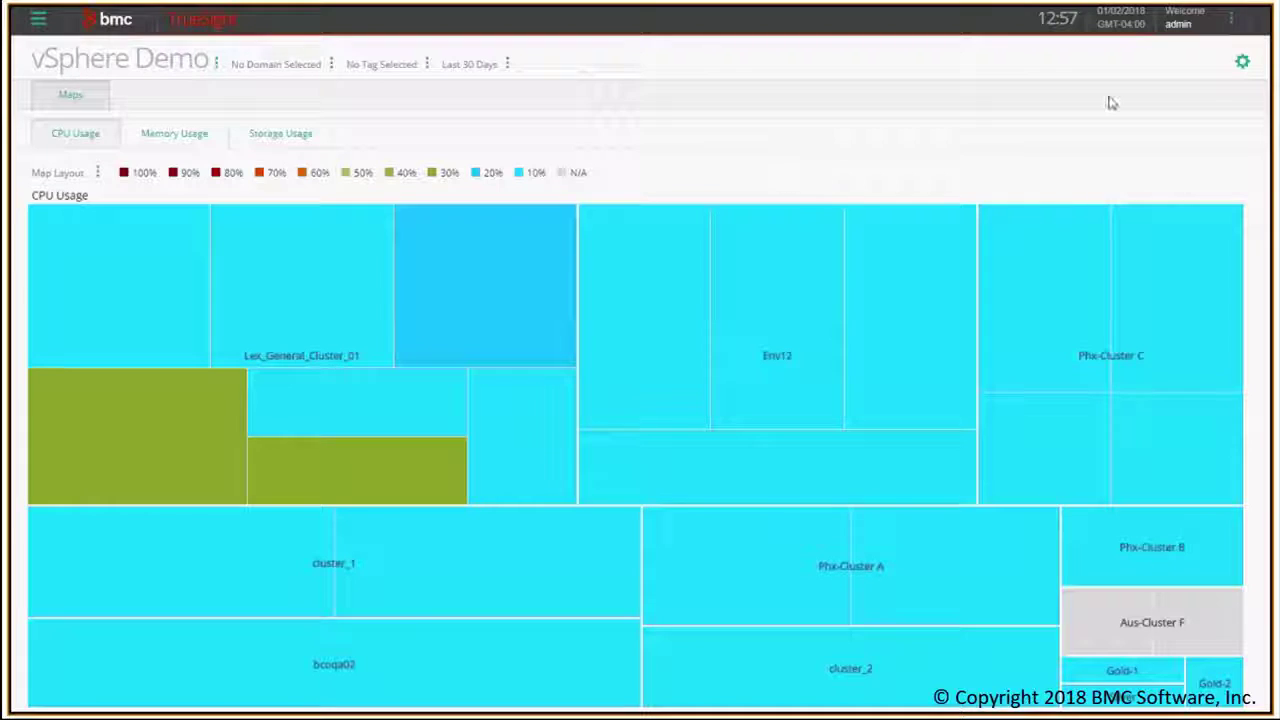
Add a new page named CPU Usage to the vSphere Demo view using the Tree Map template
{"action": "left_click", "coordinate": [1242, 64]}
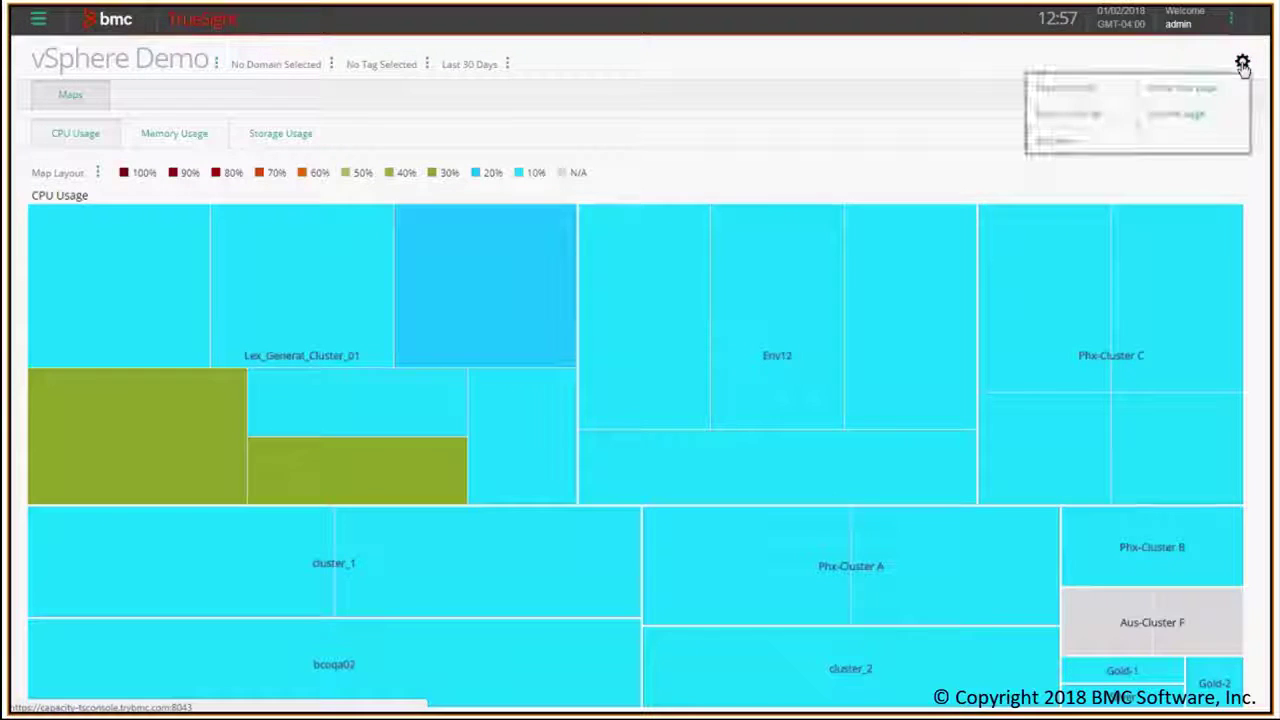
{"action": "left_click", "coordinate": [1184, 90]}
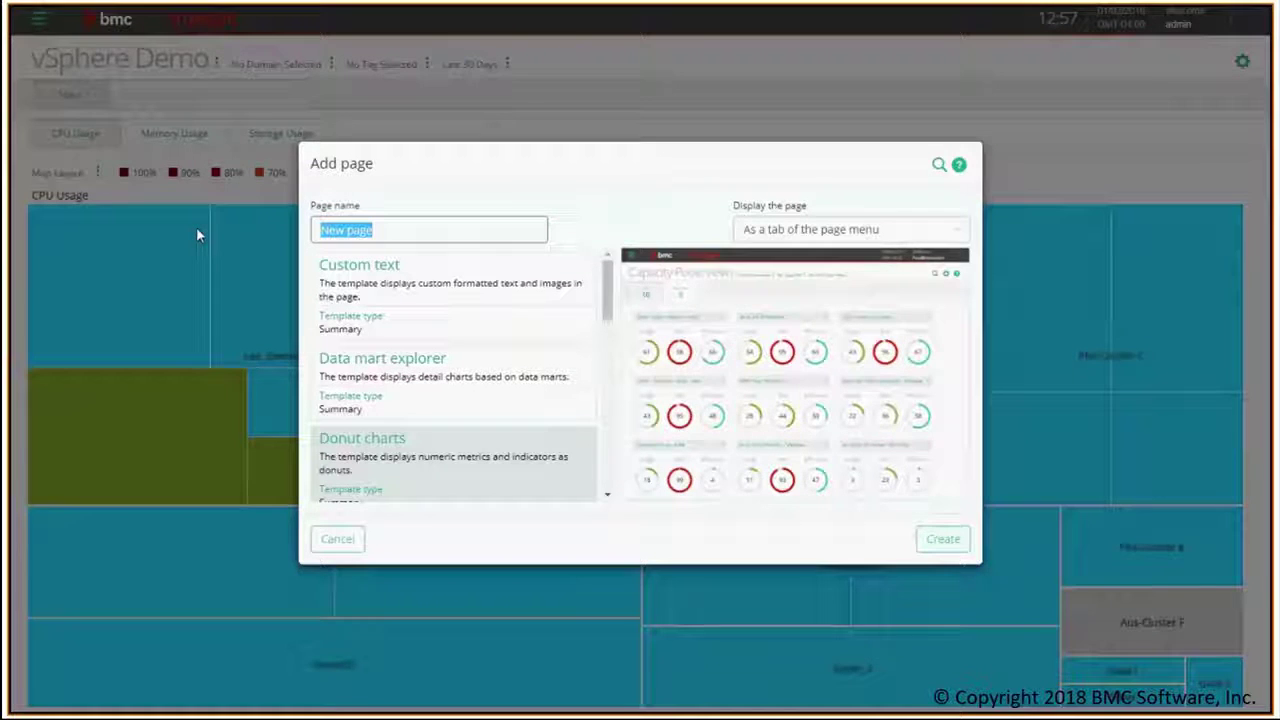
{"action": "type", "text": "CPU"}
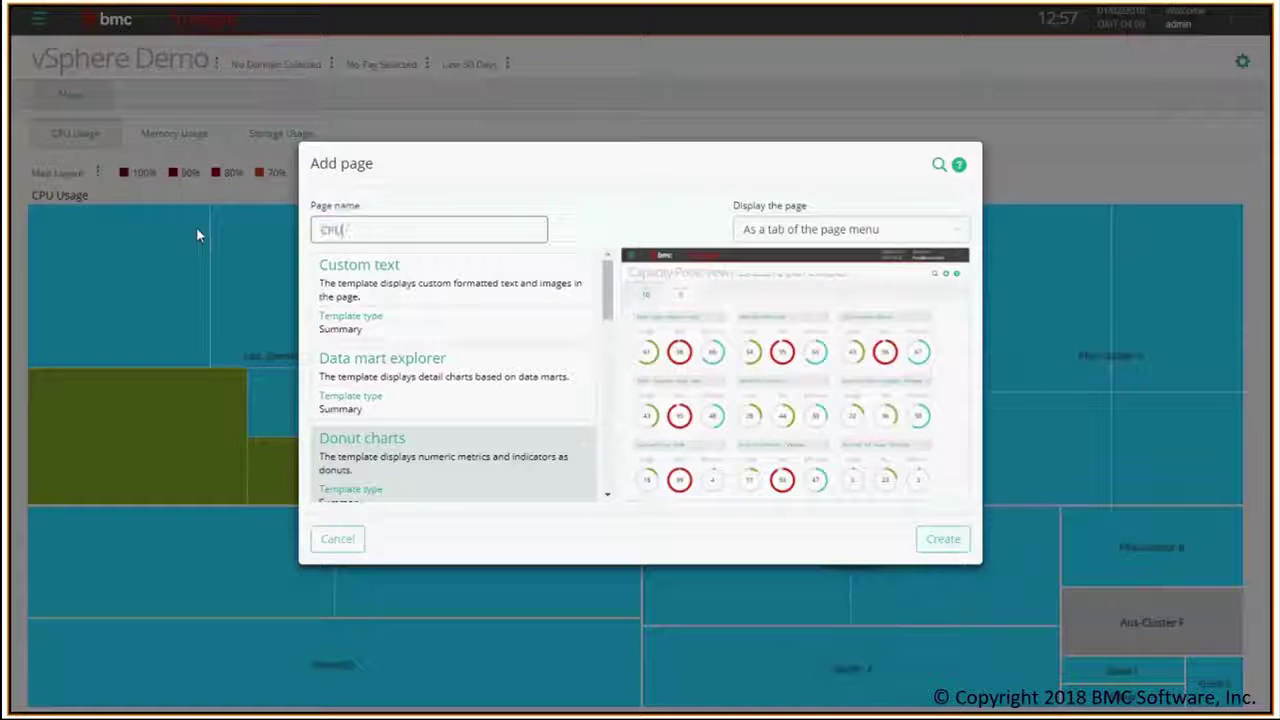
{"action": "type", "text": " Usage"}
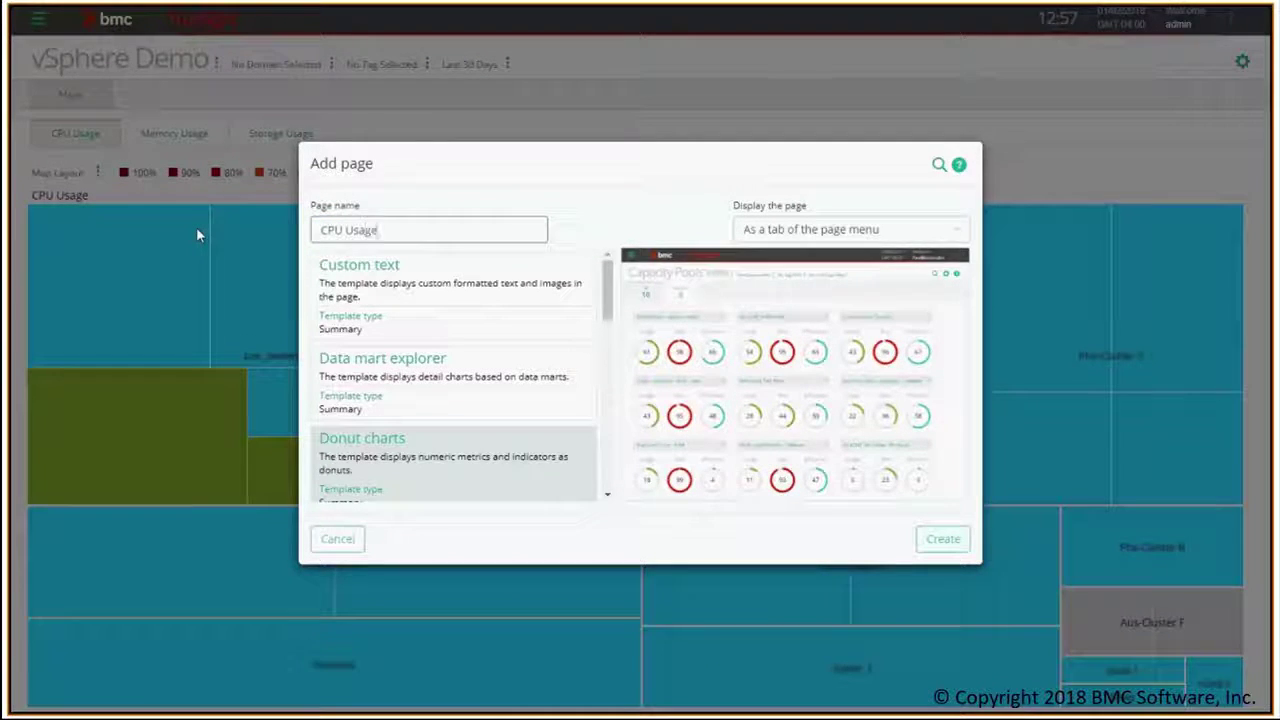
{"action": "left_click_drag", "start_coordinate": [607, 290], "coordinate": [615, 455]}
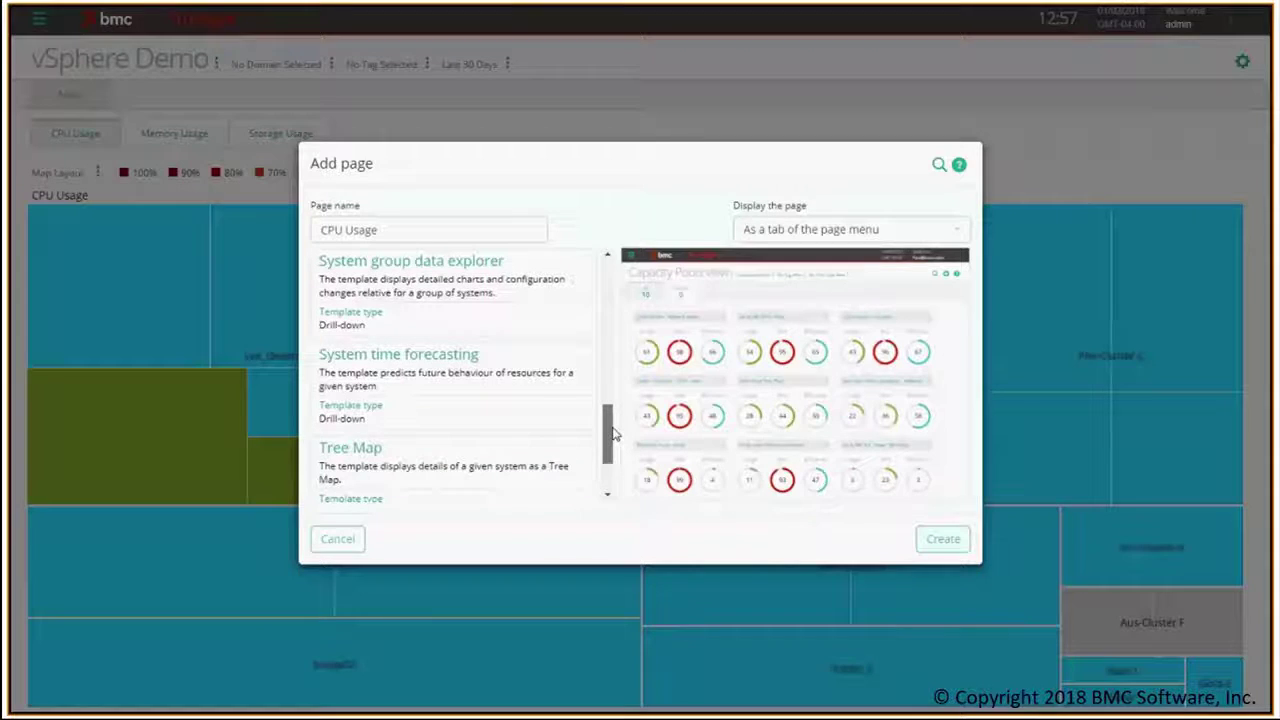
{"action": "left_click", "coordinate": [455, 405]}
{"action": "left_click", "coordinate": [941, 545]}
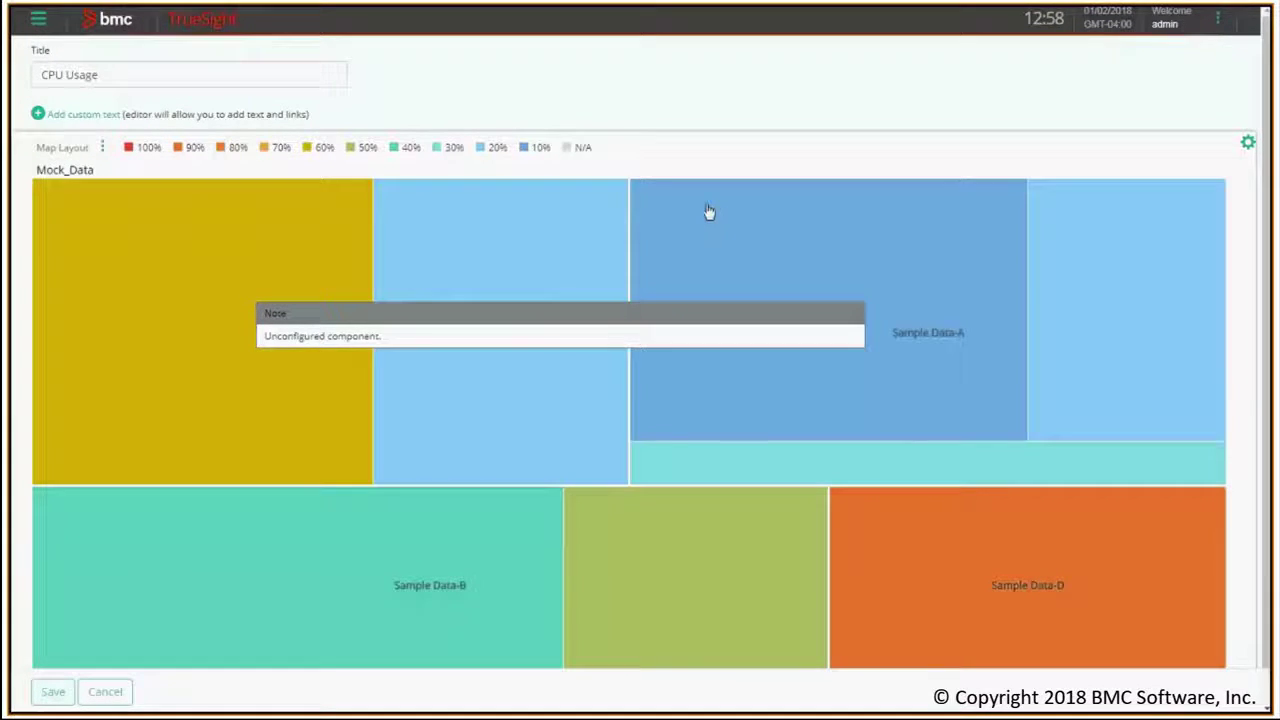
Configure the unconfigured tree map component with the system type Virtual Cluster - VMware
{"action": "left_click", "coordinate": [604, 195]}
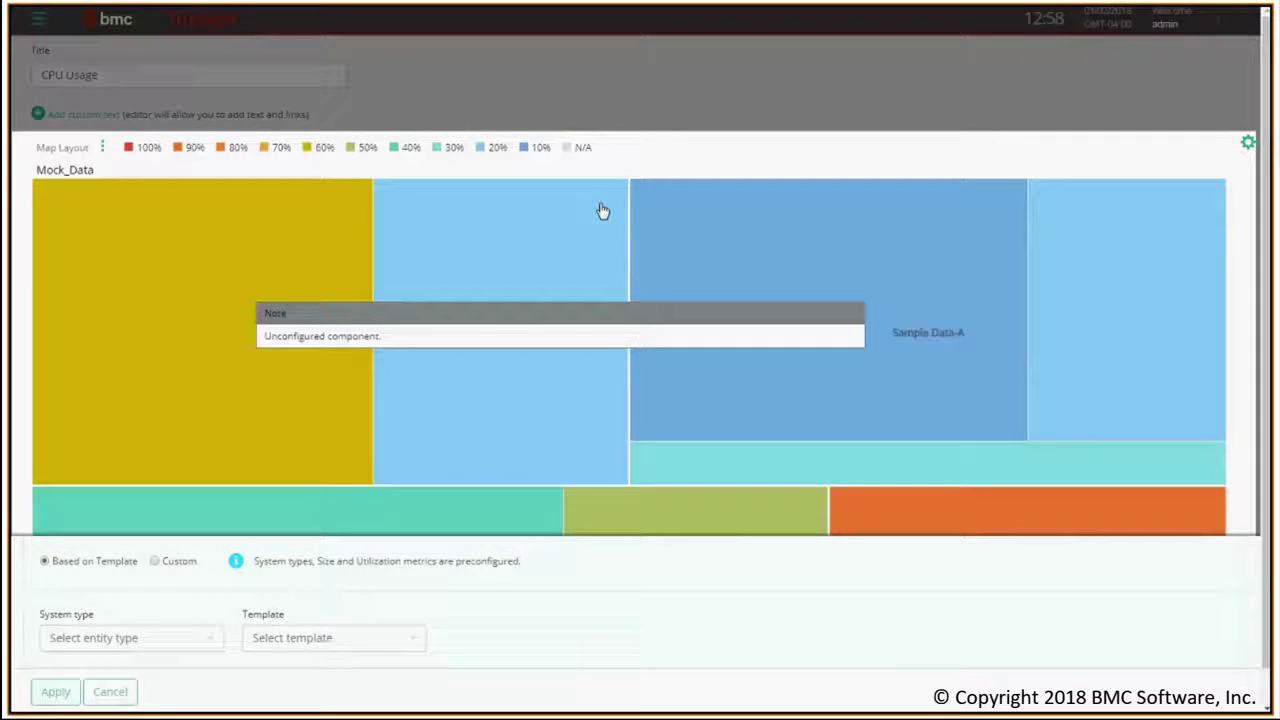
{"action": "left_click", "coordinate": [91, 637]}
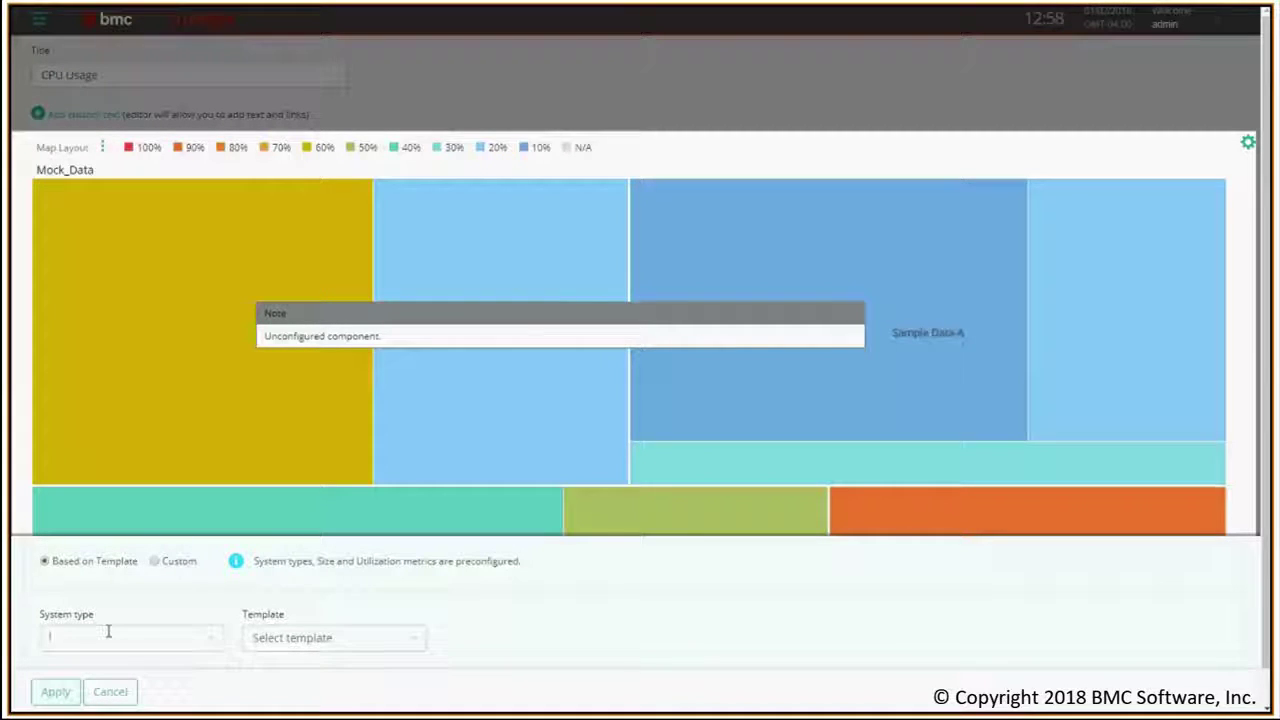
{"action": "type", "text": "virt"}
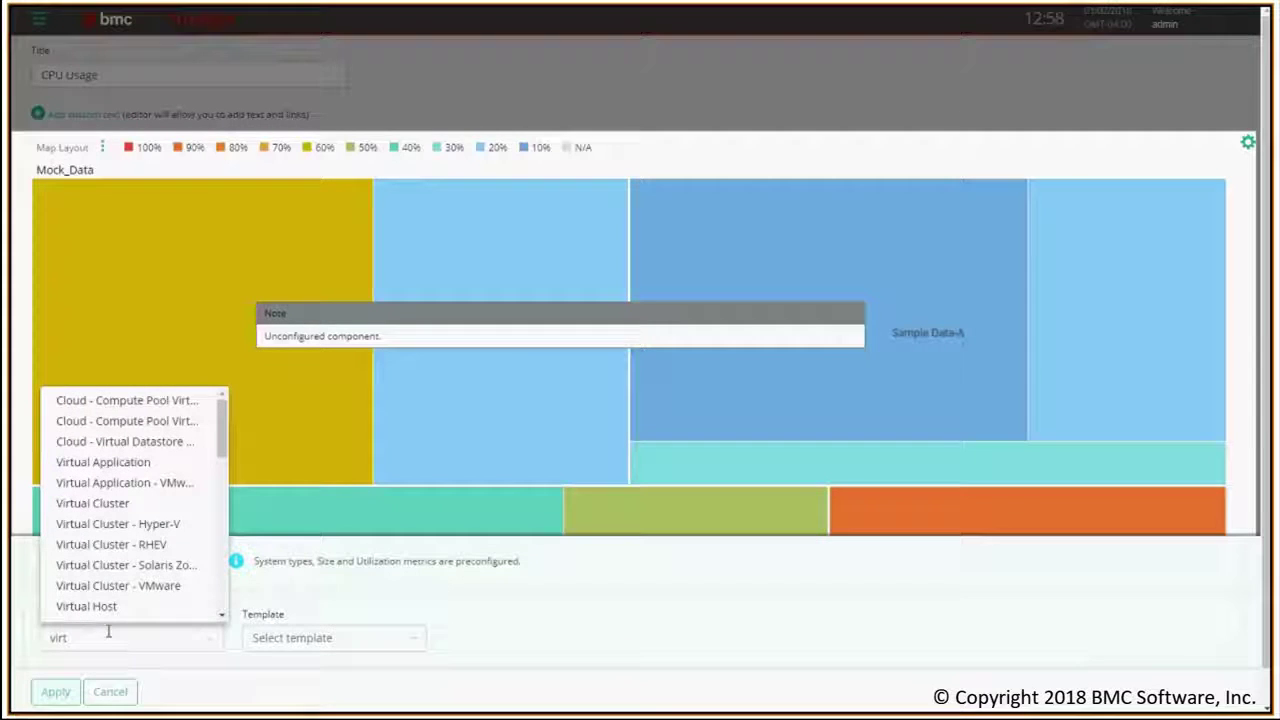
{"action": "type", "text": "ual clu"}
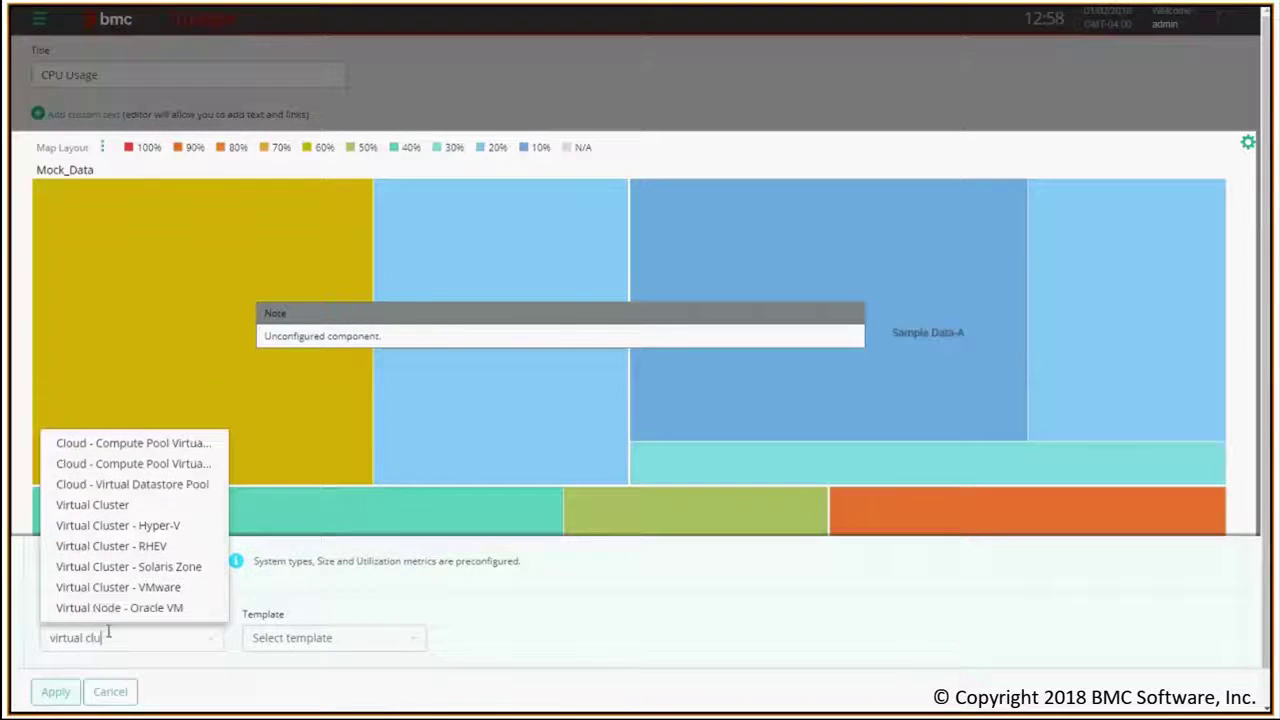
{"action": "type", "text": "ster"}
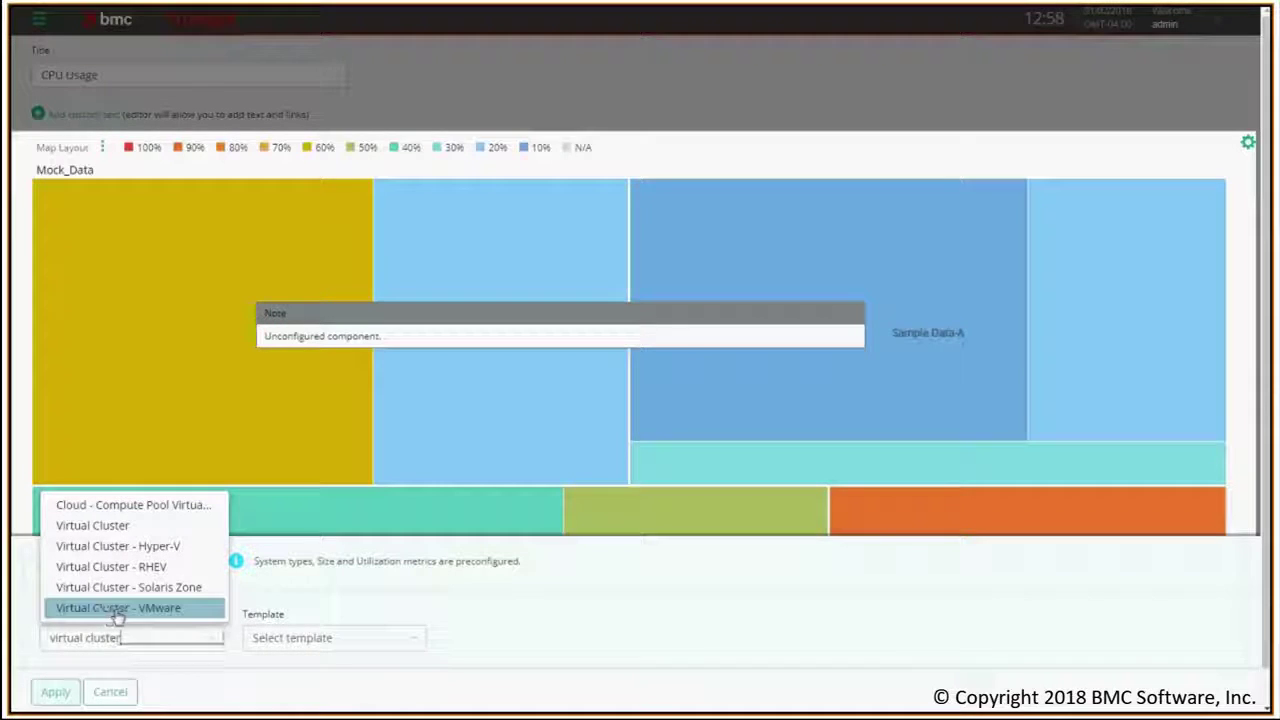
{"action": "left_click", "coordinate": [115, 608]}
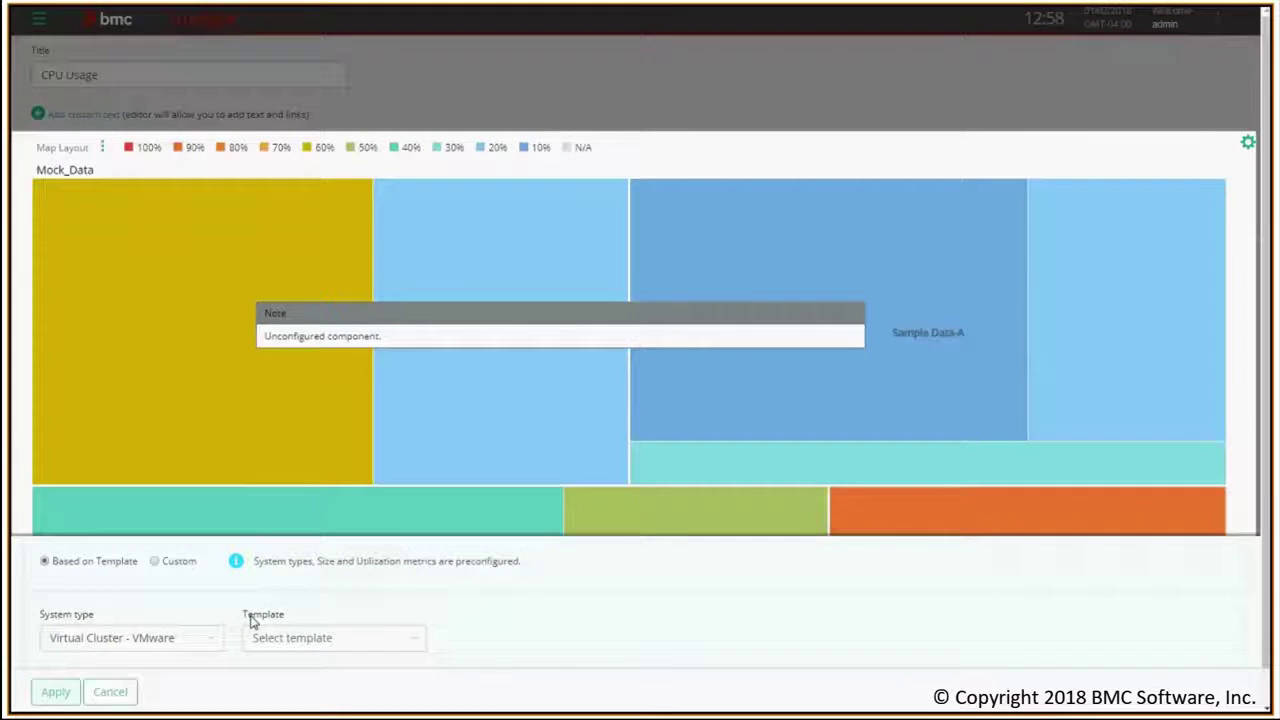
Apply the CPU template for VMware Cluster, Host, VM to the tree map and save the CPU Usage page
{"action": "left_click", "coordinate": [414, 638]}
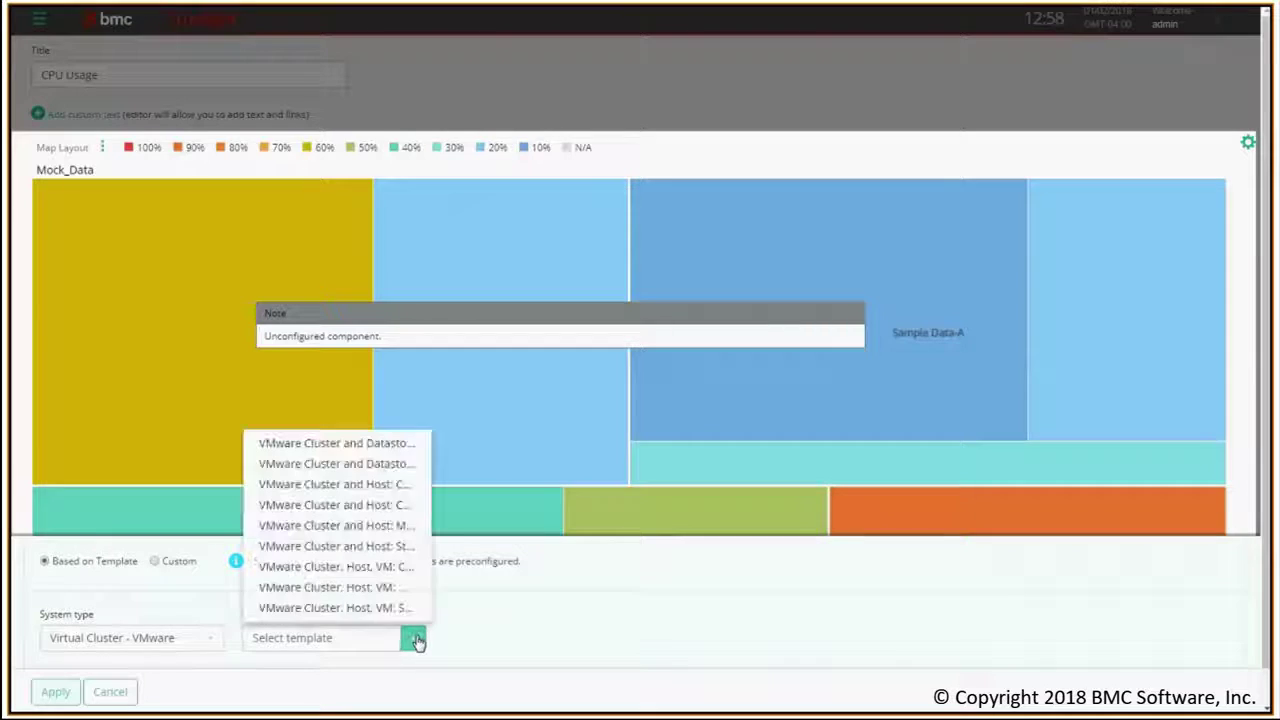
{"action": "left_click", "coordinate": [362, 567]}
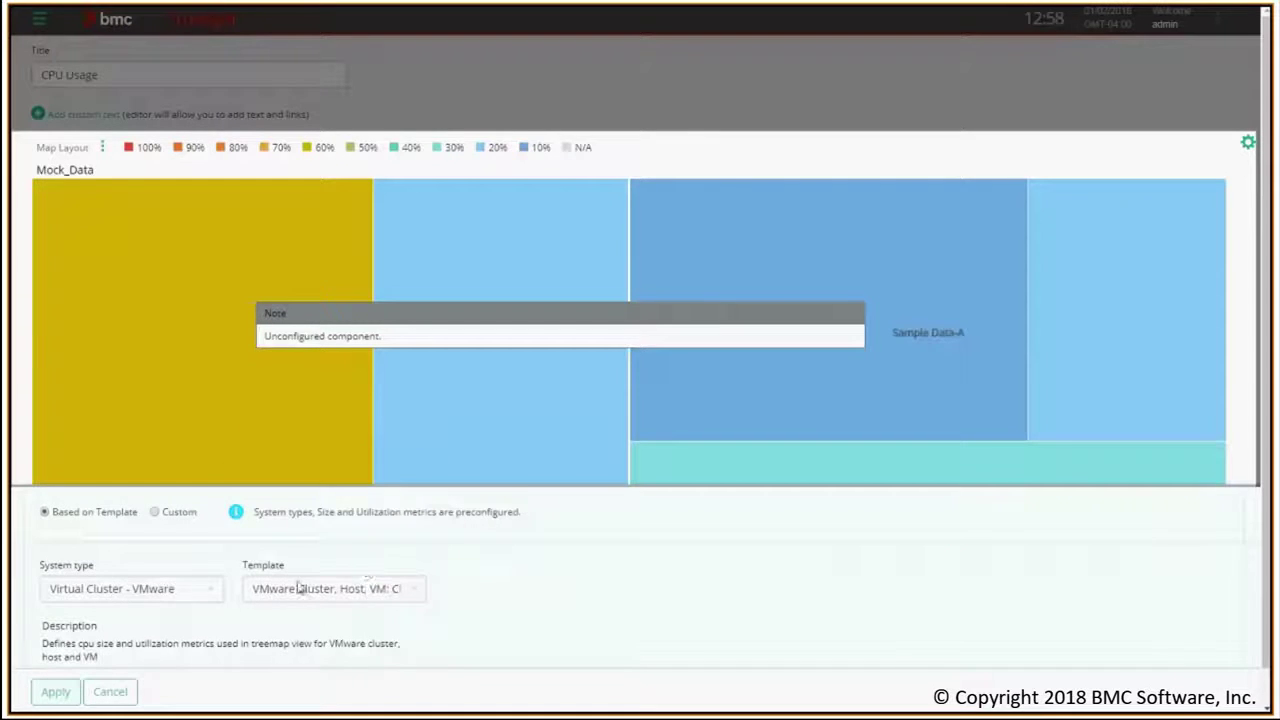
{"action": "left_click", "coordinate": [54, 691]}
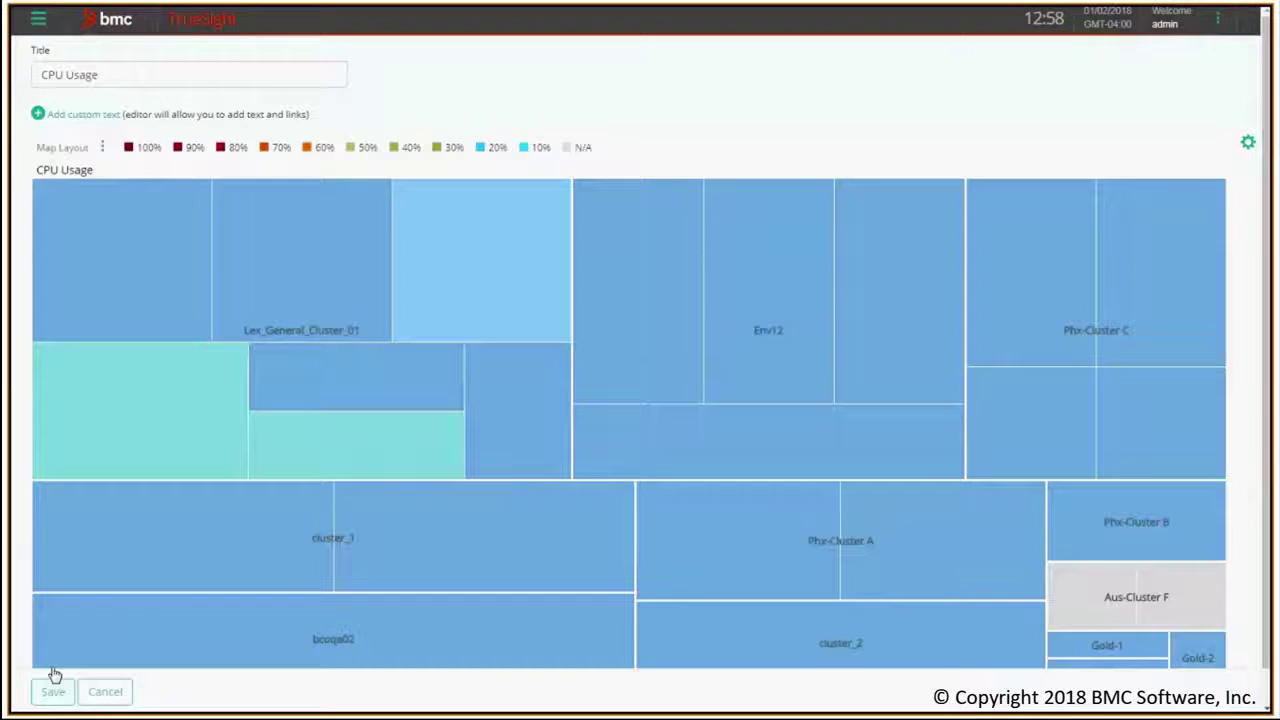
{"action": "left_click", "coordinate": [53, 690]}
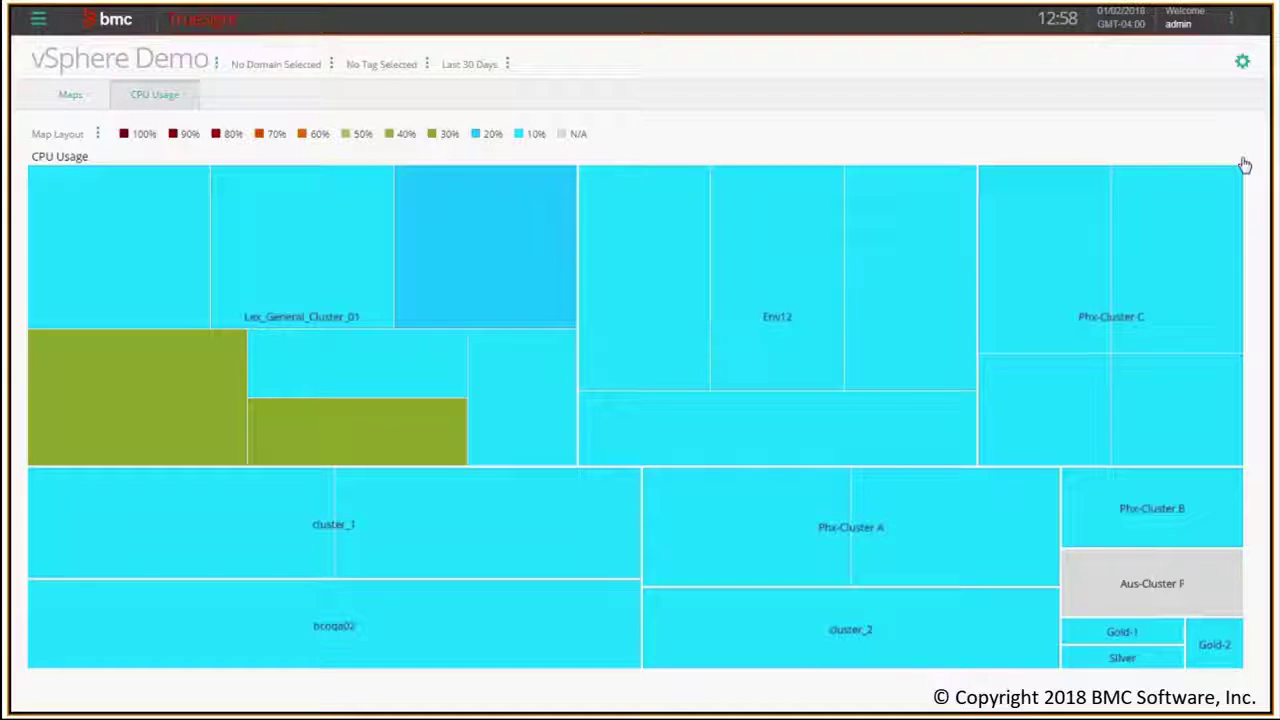
Check the new CPU Usage page and inspect the cluster details on its tree map
{"action": "left_click", "coordinate": [135, 100]}
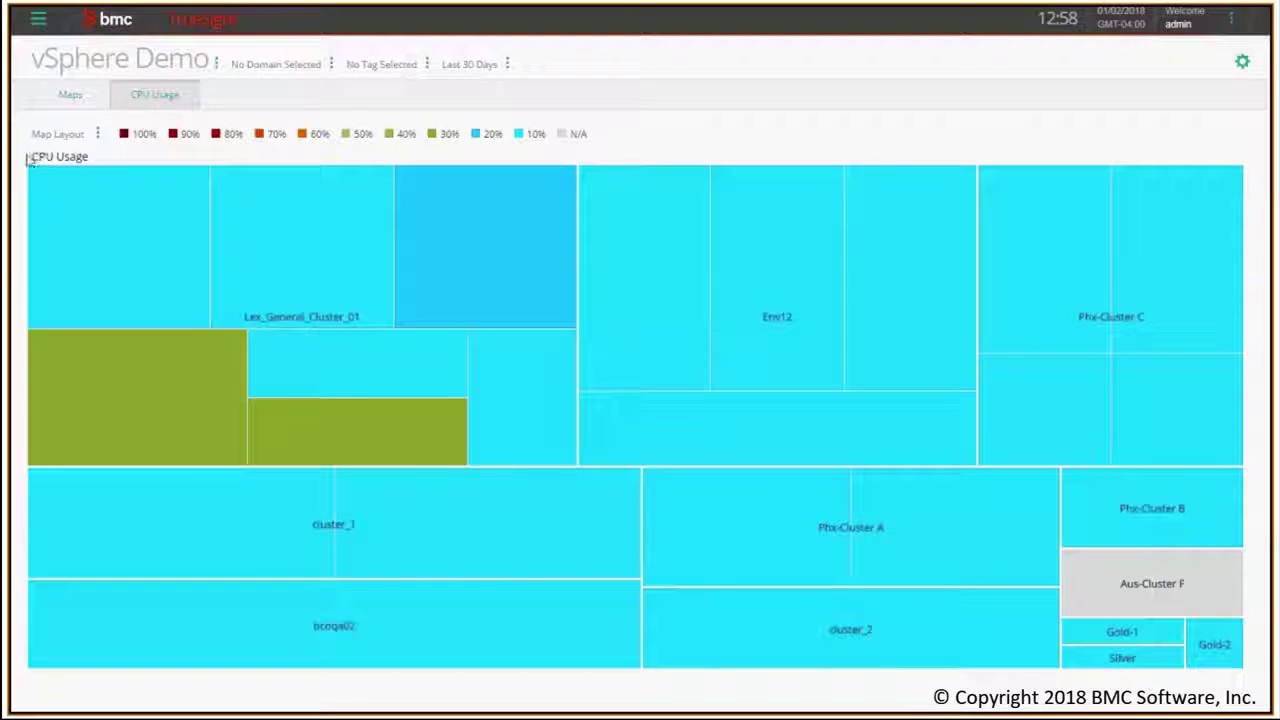
{"action": "mouse_move", "coordinate": [103, 243]}
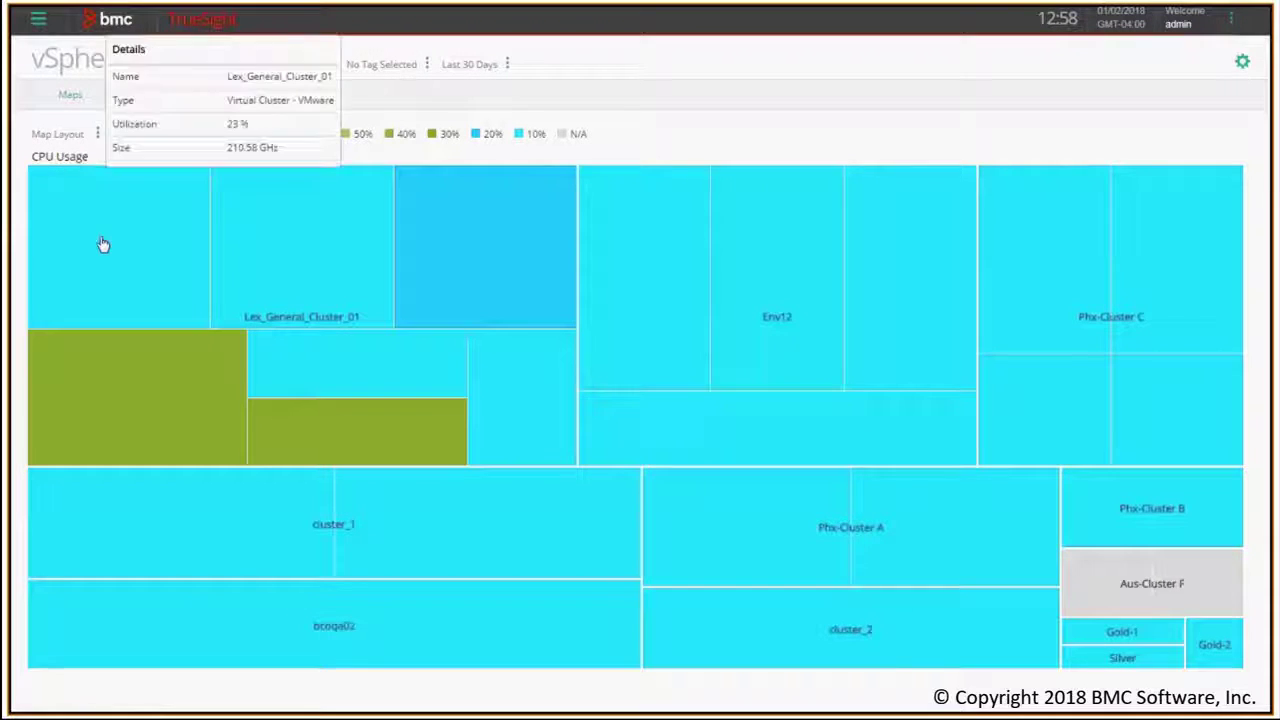
{"action": "mouse_move", "coordinate": [1091, 211]}
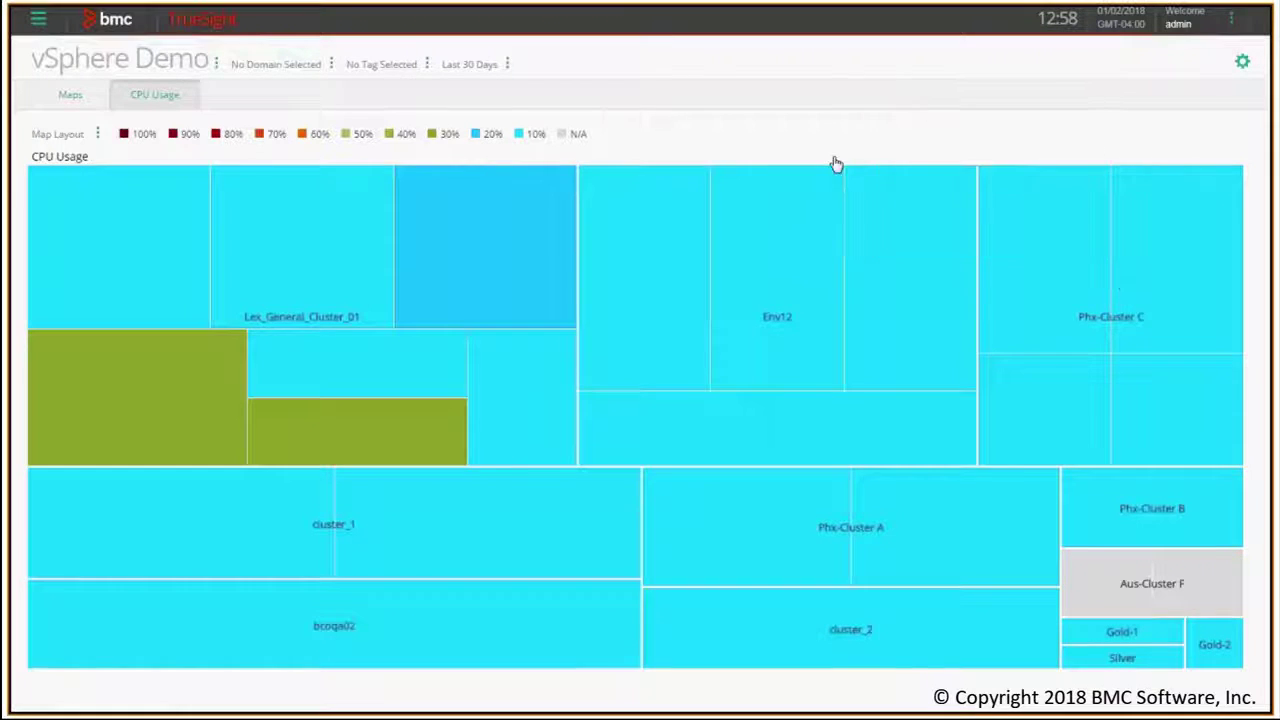
Add a new page named Memory Usage to the vSphere Demo view using the Tree Map template
{"action": "left_click", "coordinate": [1242, 63]}
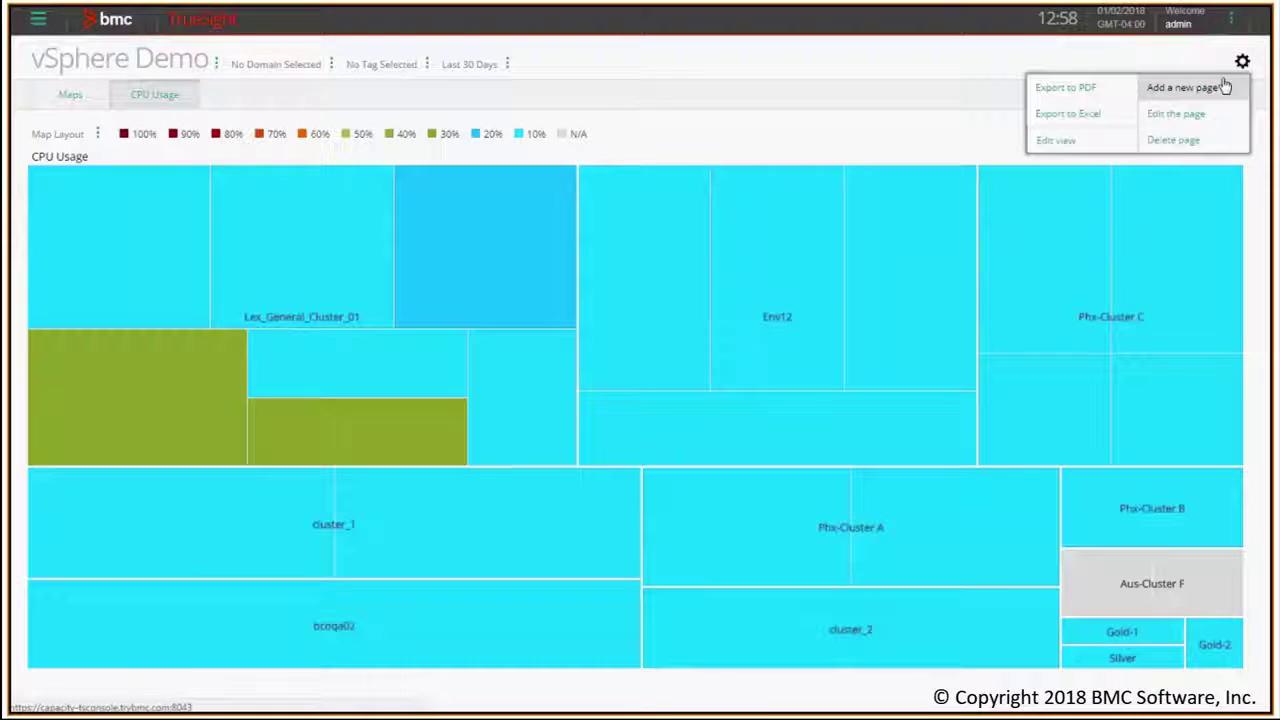
{"action": "left_click", "coordinate": [1177, 93]}
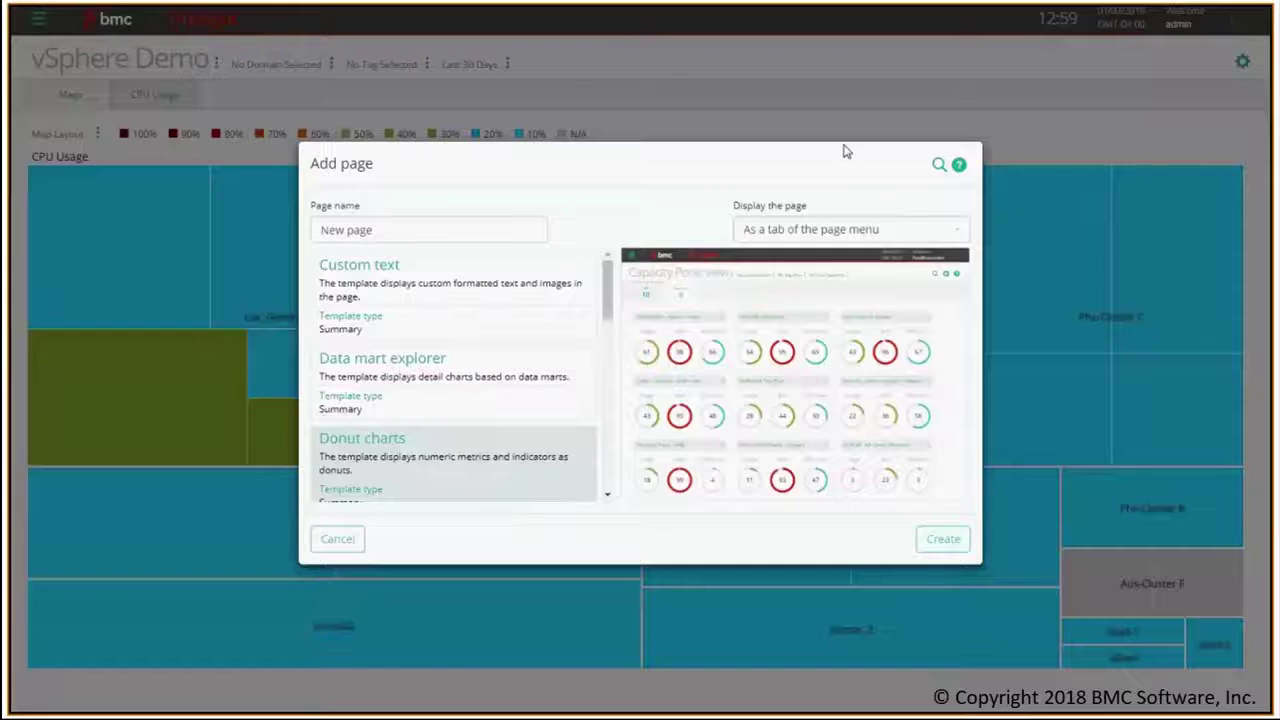
{"action": "type", "text": "M"}
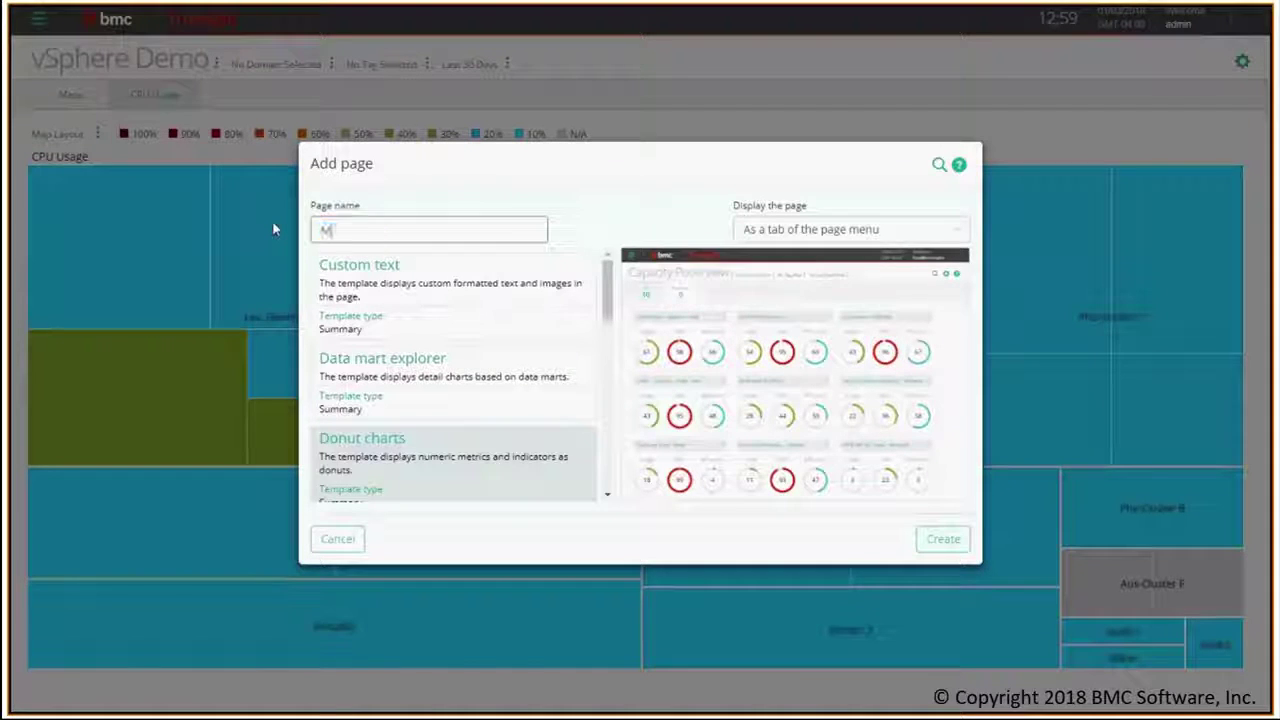
{"action": "type", "text": "emory Usage"}
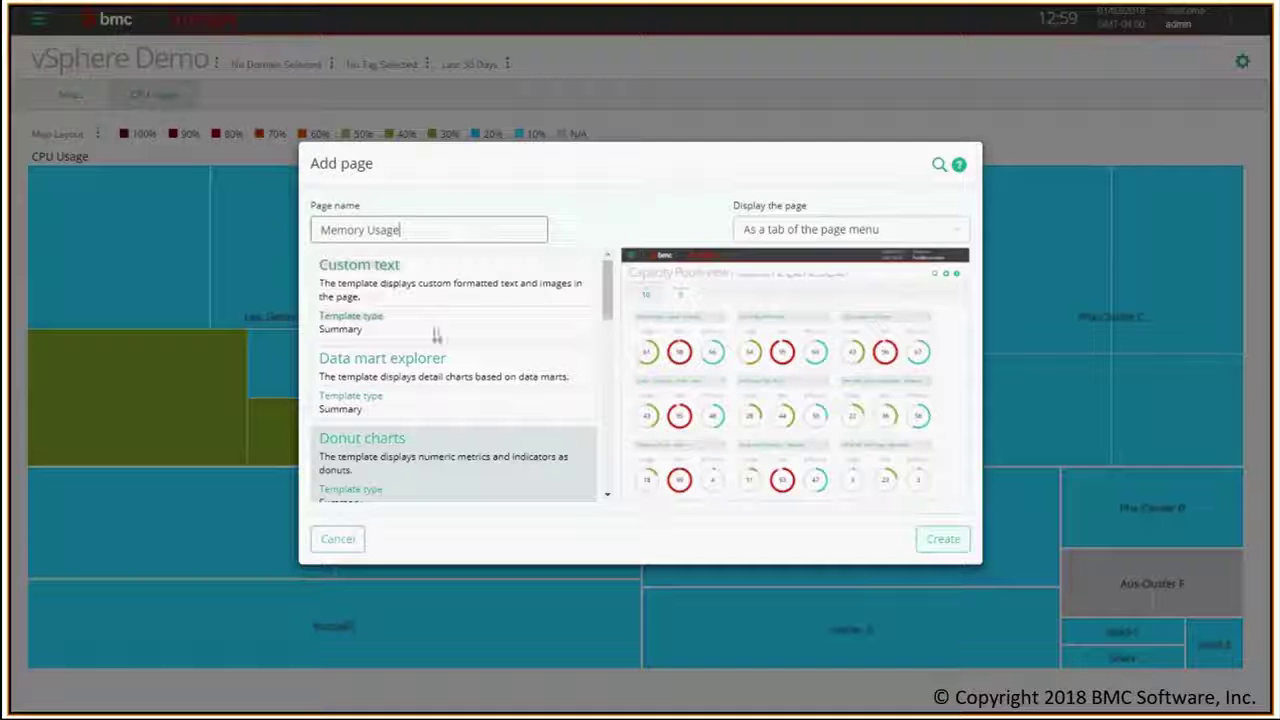
{"action": "scroll", "coordinate": [476, 402], "scroll_direction": "down", "scroll_amount": 2}
{"action": "scroll", "coordinate": [476, 402], "scroll_direction": "down", "scroll_amount": 6}
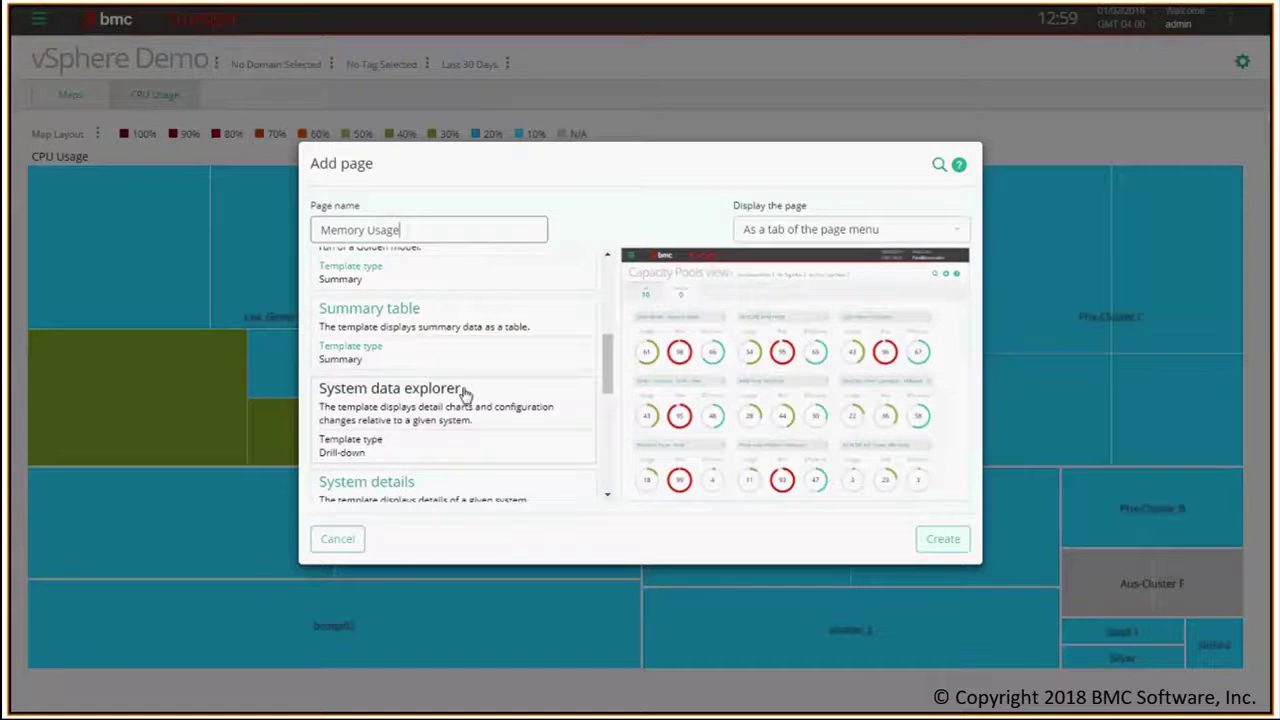
{"action": "left_click", "coordinate": [413, 399]}
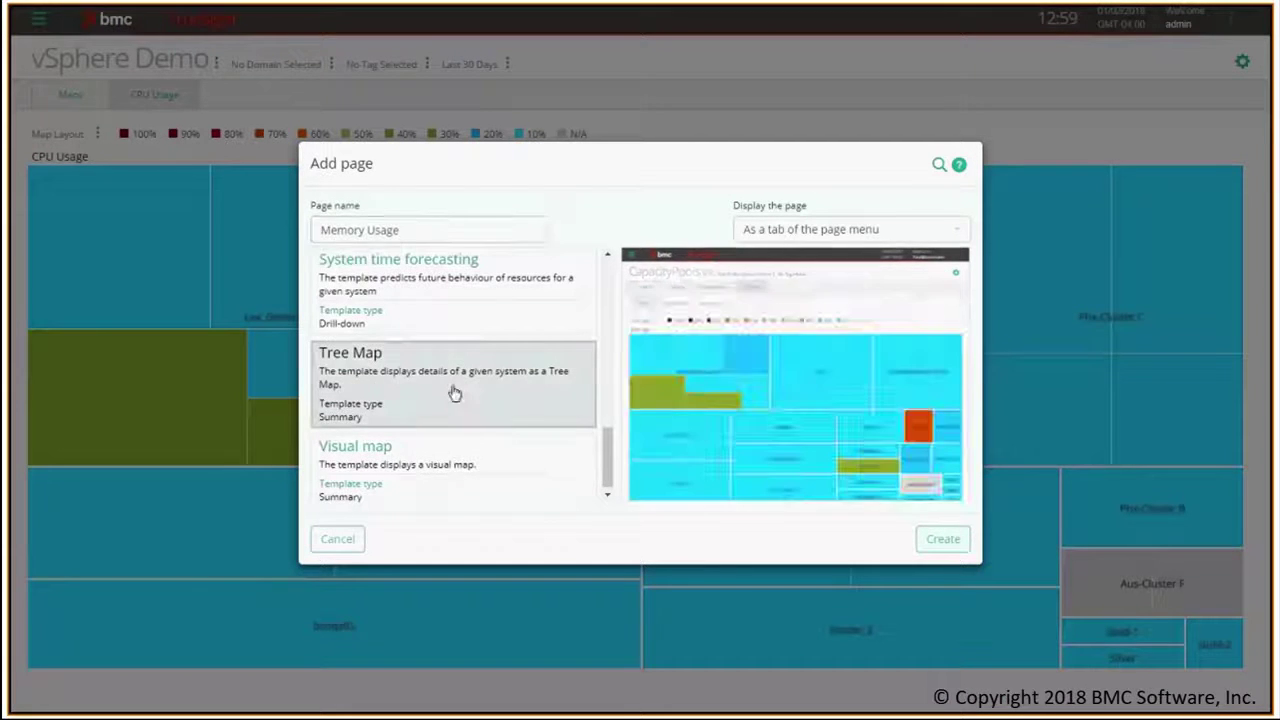
{"action": "left_click", "coordinate": [940, 540]}
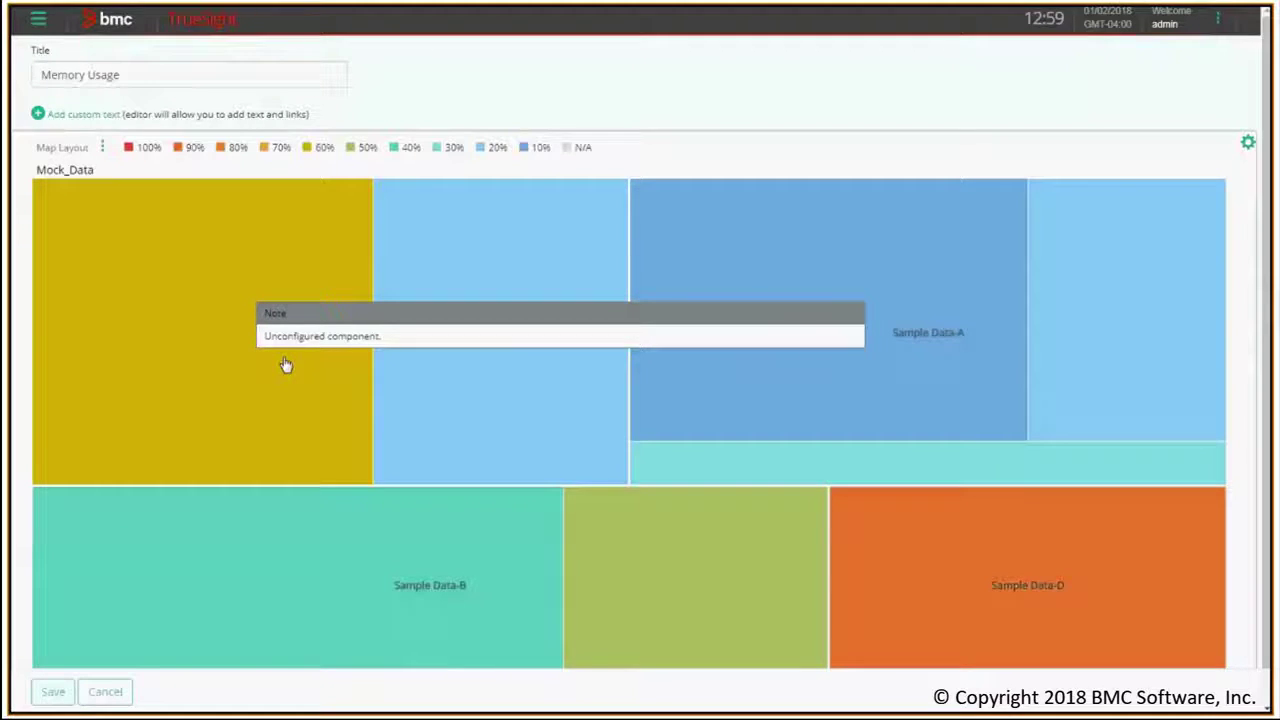
Set the system type of the Memory Usage page's unconfigured tree map to Virtual Cluster - VMware
{"action": "left_click", "coordinate": [286, 366]}
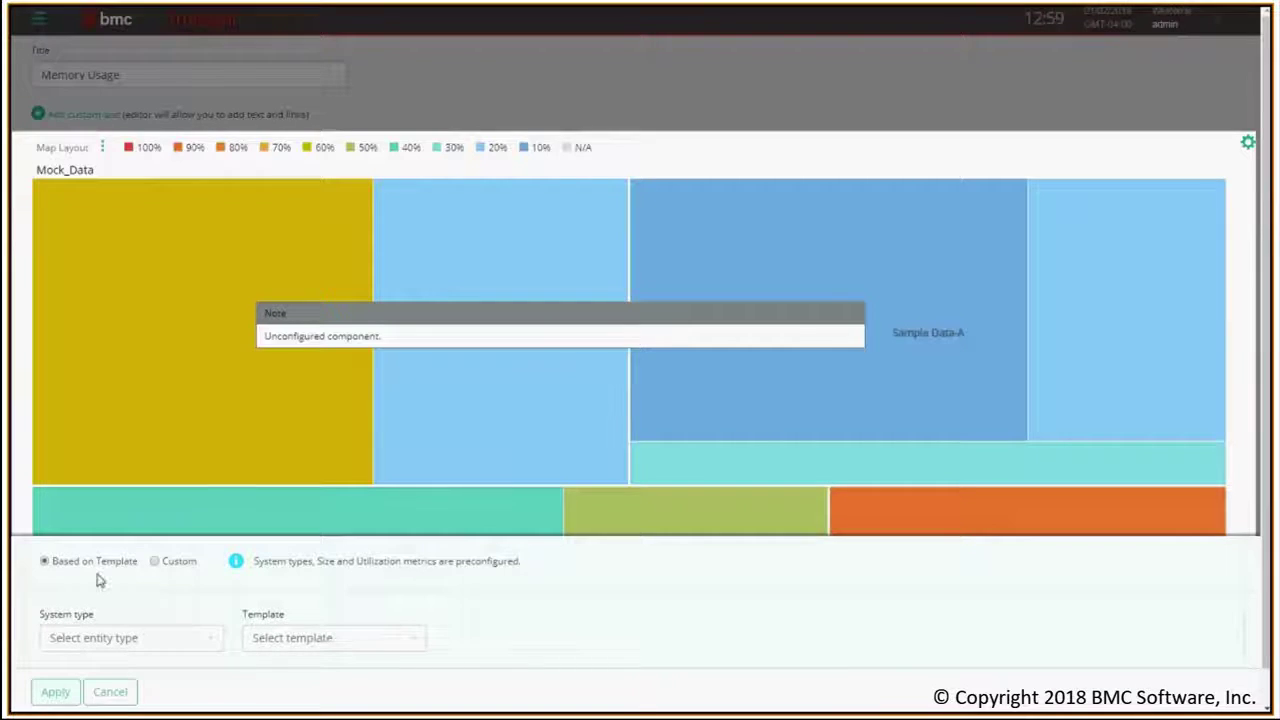
{"action": "left_click", "coordinate": [215, 645]}
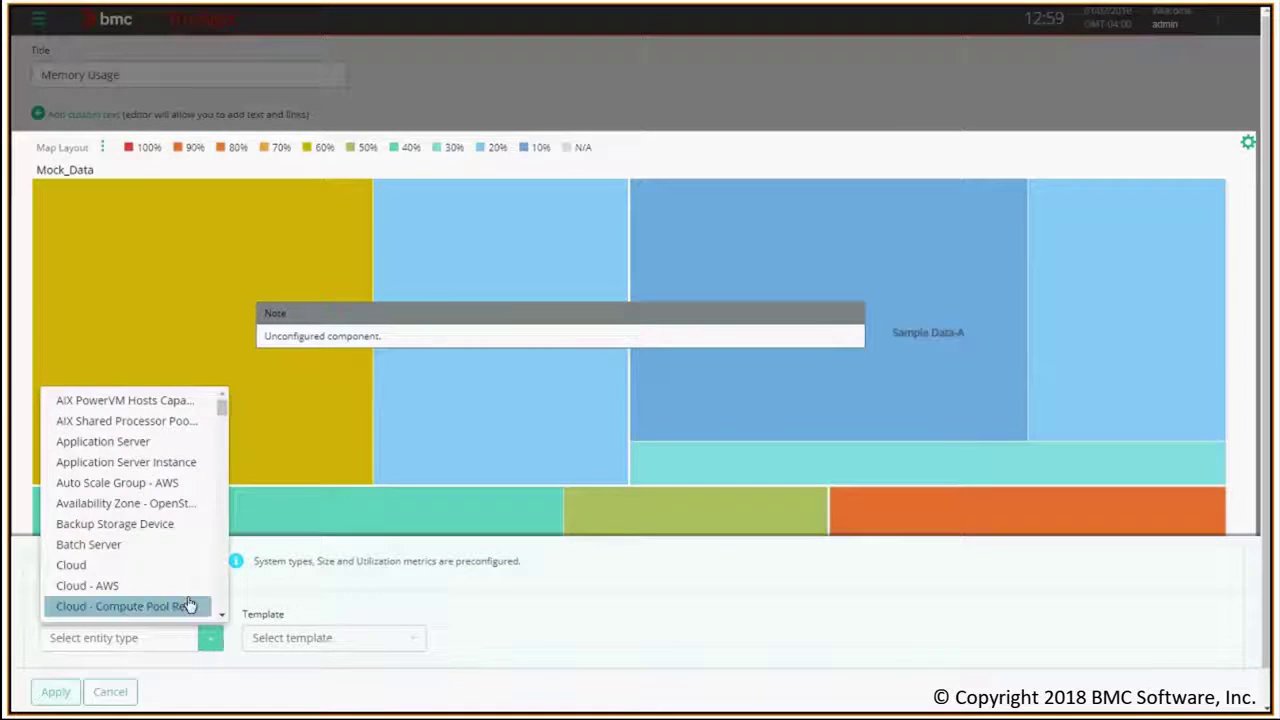
{"action": "left_click", "coordinate": [145, 637]}
{"action": "type", "text": "virtual cl"}
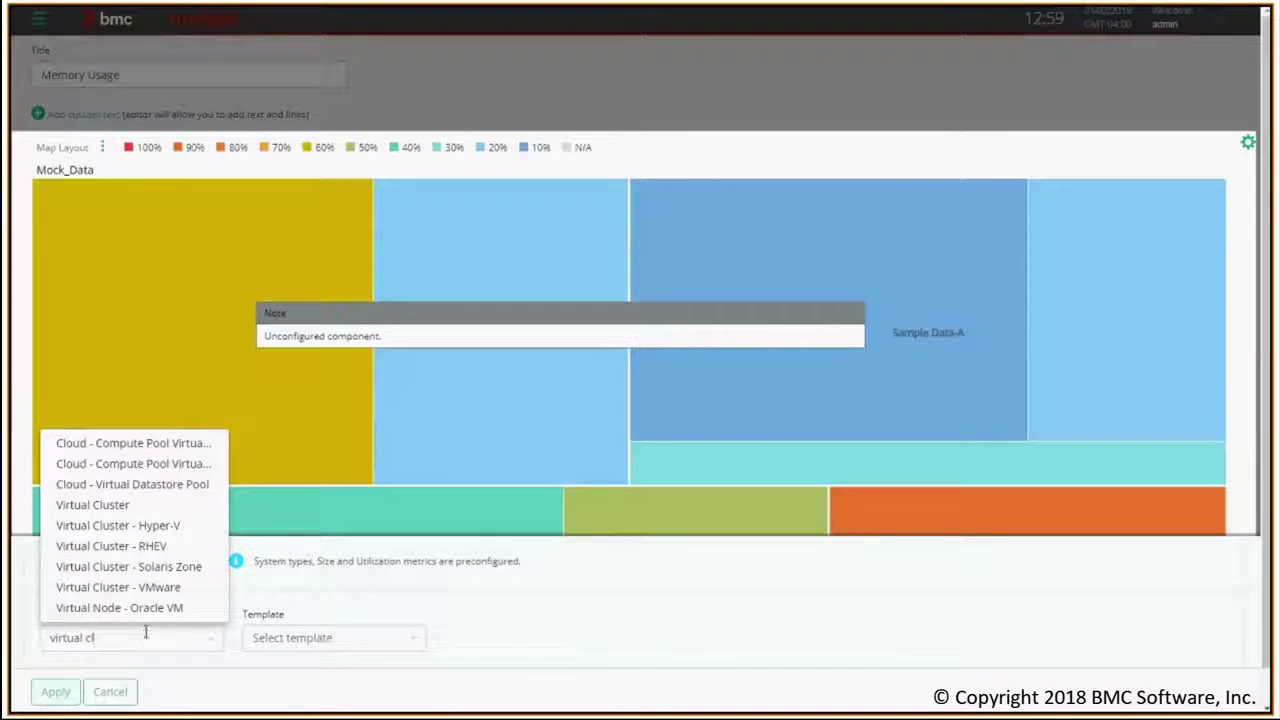
{"action": "left_click", "coordinate": [149, 587]}
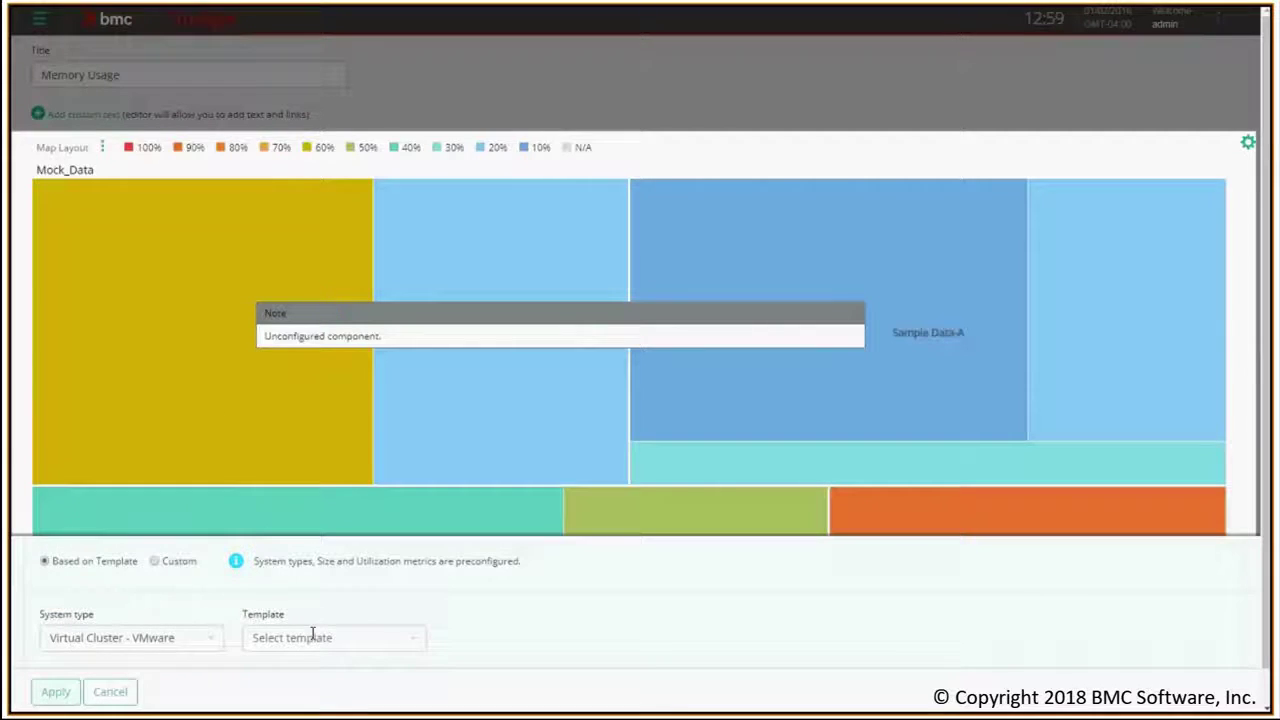
Apply the memory template for VMware Cluster, Host, VM to the tree map and save the Memory Usage page
{"action": "left_click", "coordinate": [413, 641]}
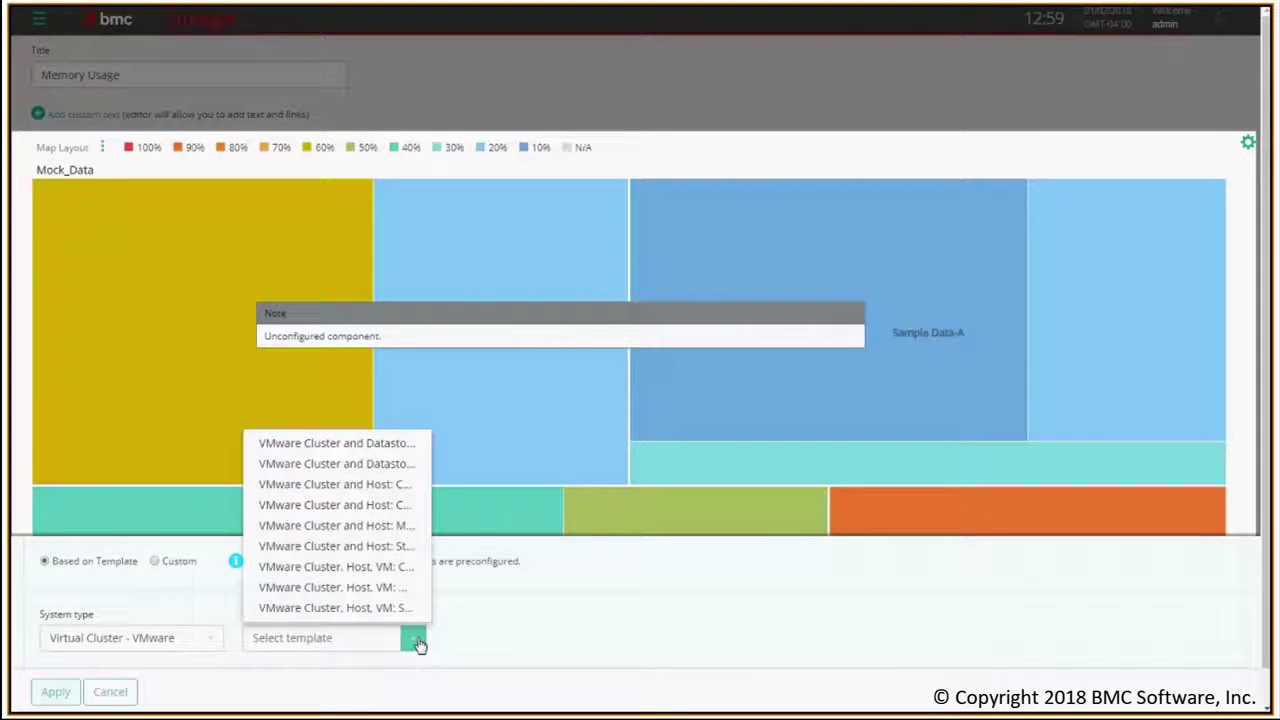
{"action": "left_click", "coordinate": [366, 590]}
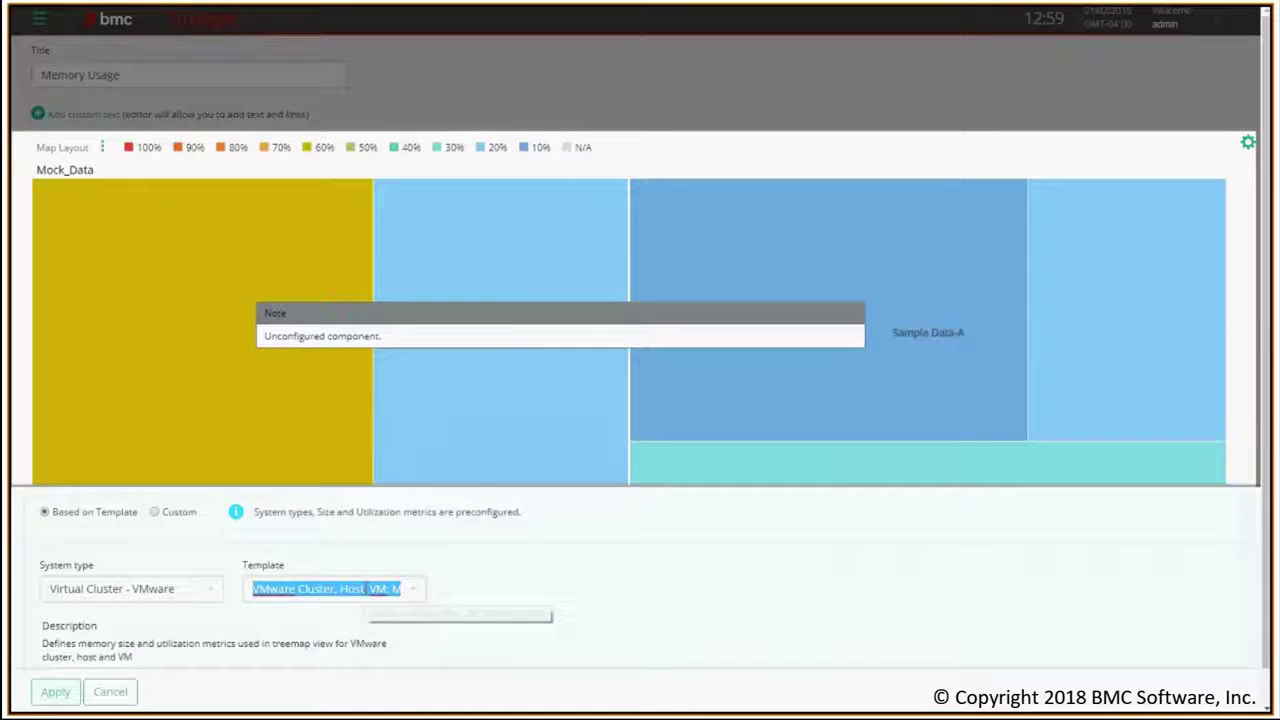
{"action": "left_click", "coordinate": [53, 693]}
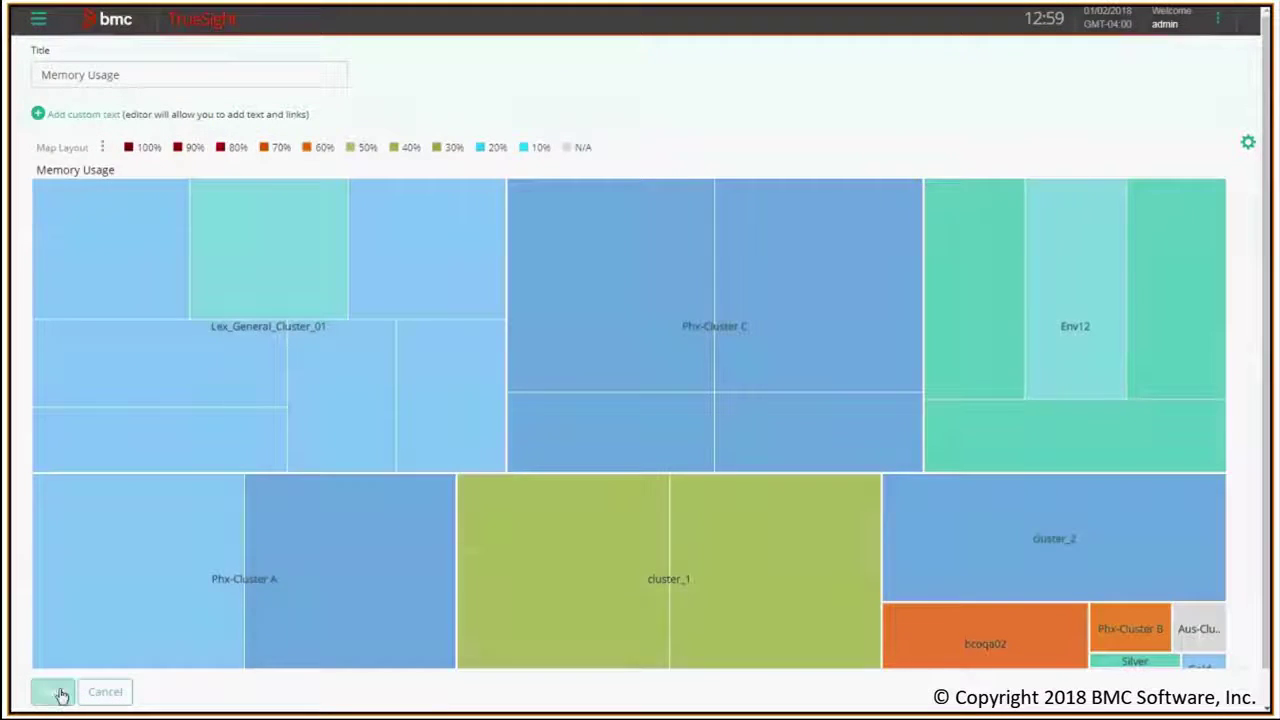
{"action": "left_click", "coordinate": [53, 691]}
{"action": "mouse_move", "coordinate": [307, 377]}
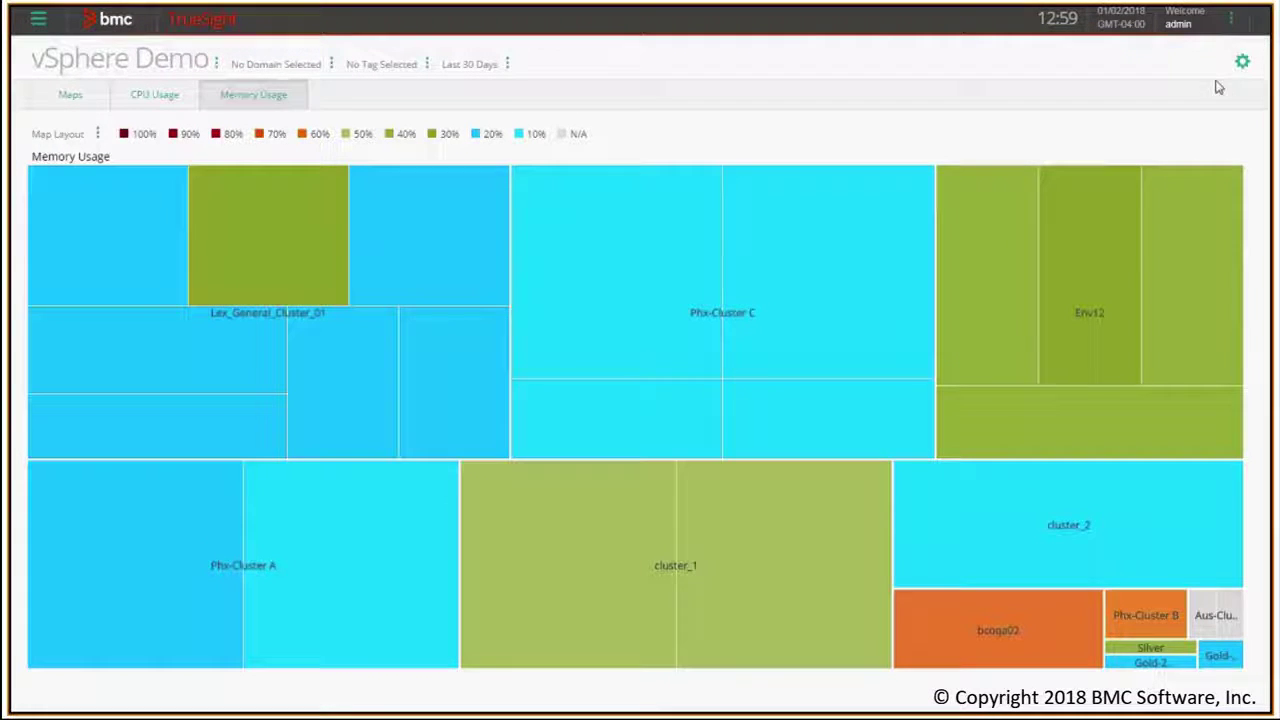
Add a new page named Storage Usage to the vSphere Demo view using the Tree Map template
{"action": "left_click", "coordinate": [1242, 61]}
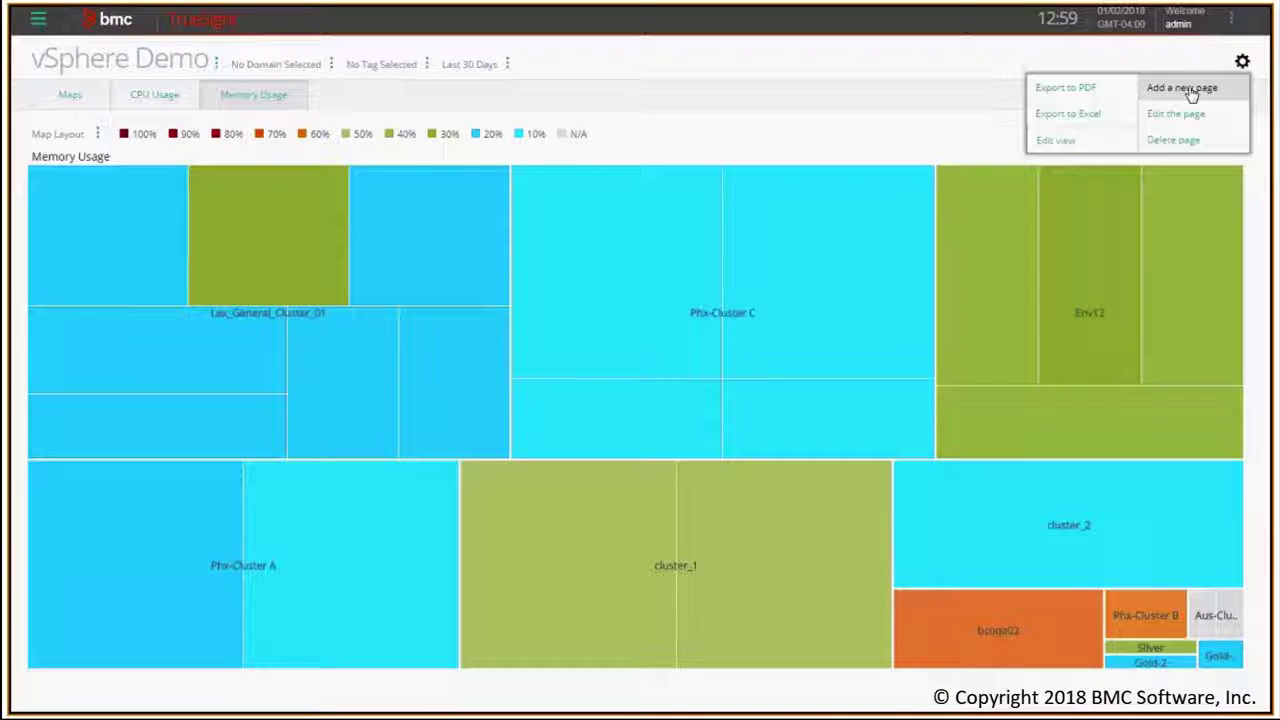
{"action": "left_click", "coordinate": [1190, 91]}
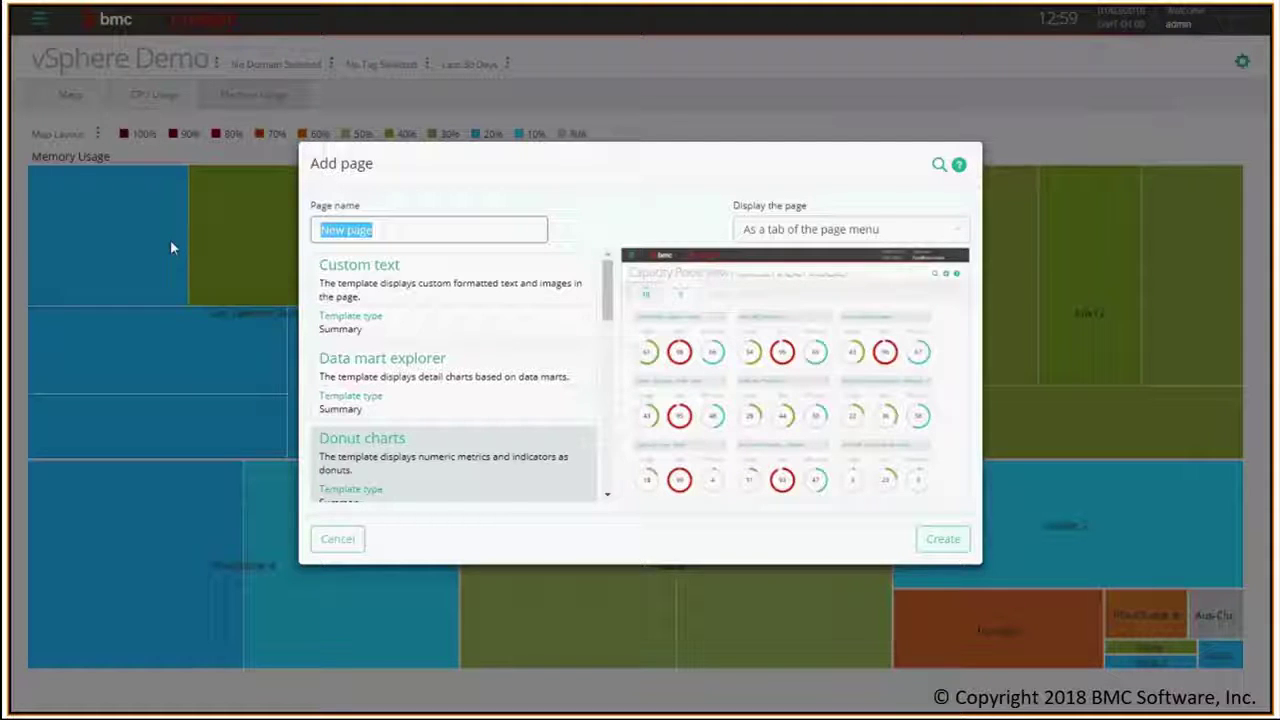
{"action": "type", "text": "Sto"}
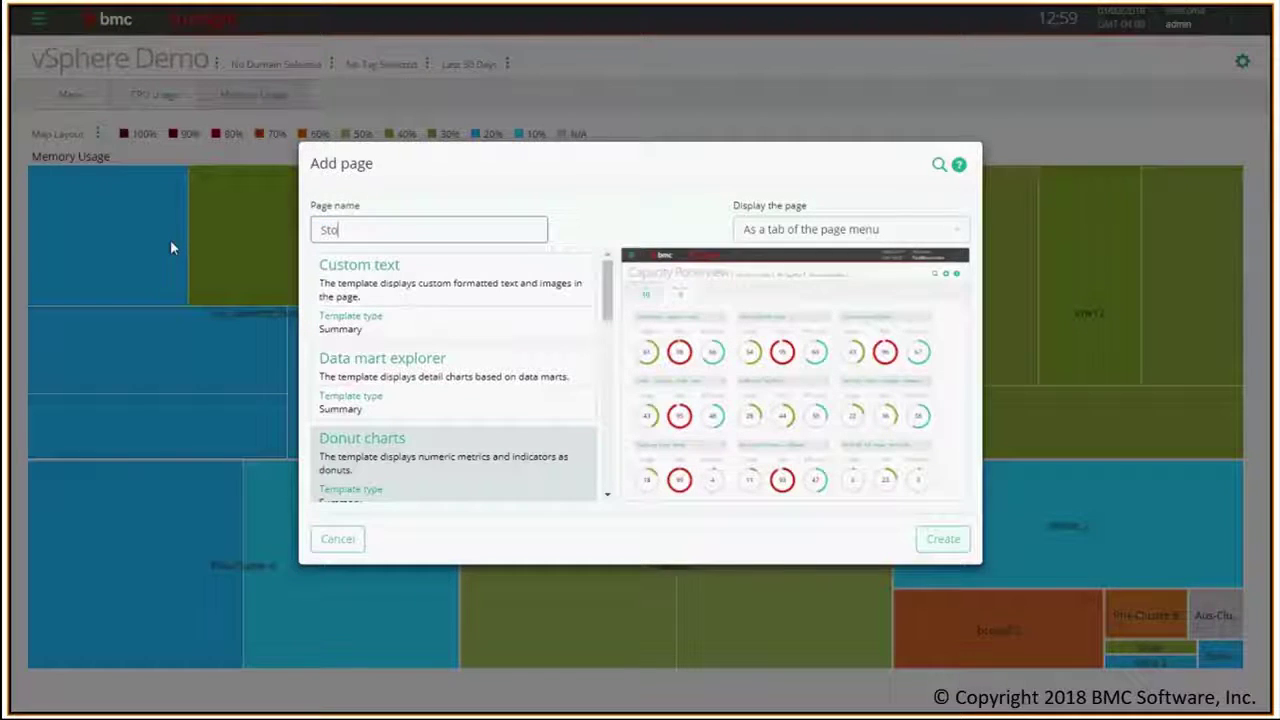
{"action": "type", "text": "rrage"}
{"action": "key", "text": "BackSpace"}
{"action": "key", "text": "BackSpace"}
{"action": "key", "text": "BackSpace"}
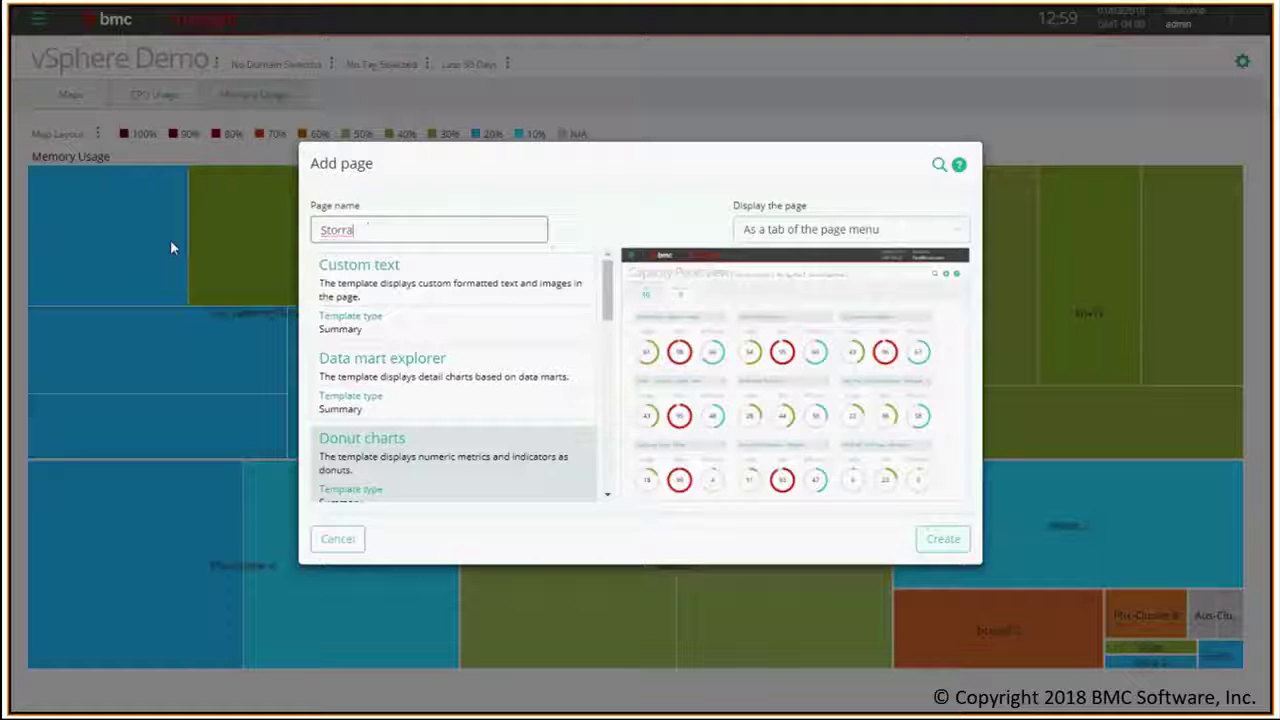
{"action": "key", "text": "BackSpace"}
{"action": "key", "text": "BackSpace"}
{"action": "type", "text": "age Usa"}
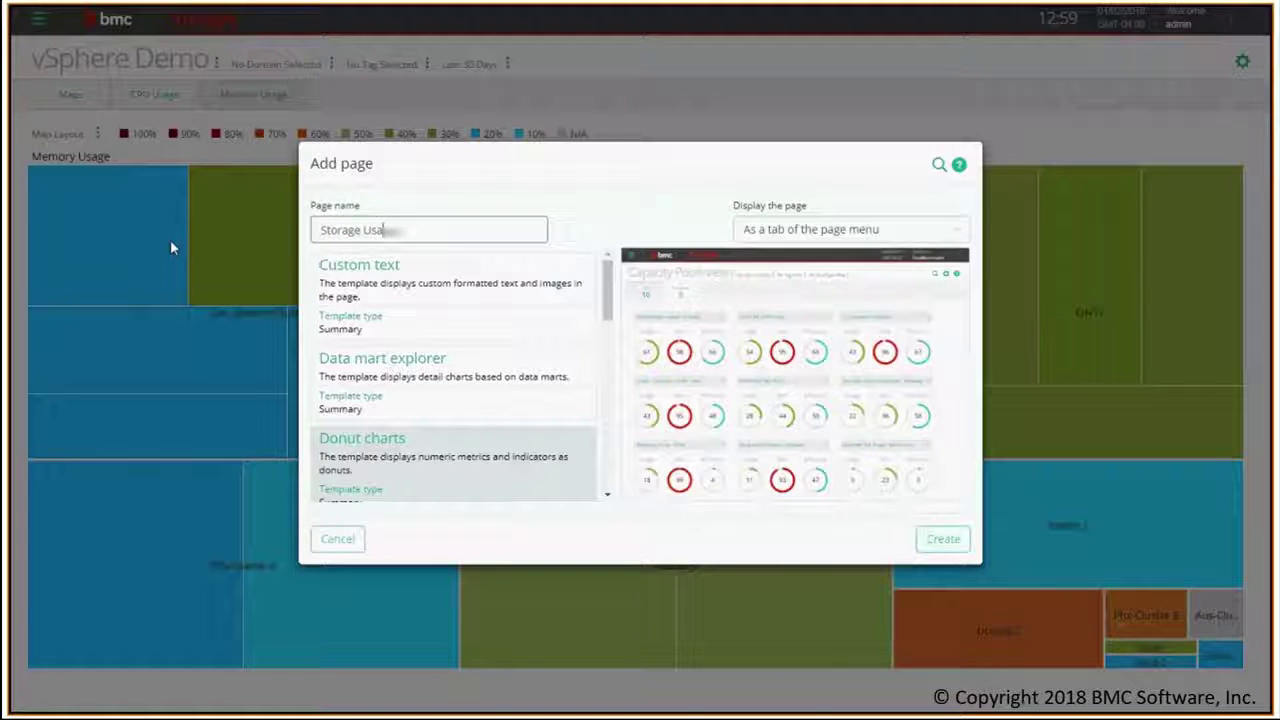
{"action": "type", "text": "ge"}
{"action": "scroll", "coordinate": [606, 300], "scroll_direction": "down", "scroll_amount": 2}
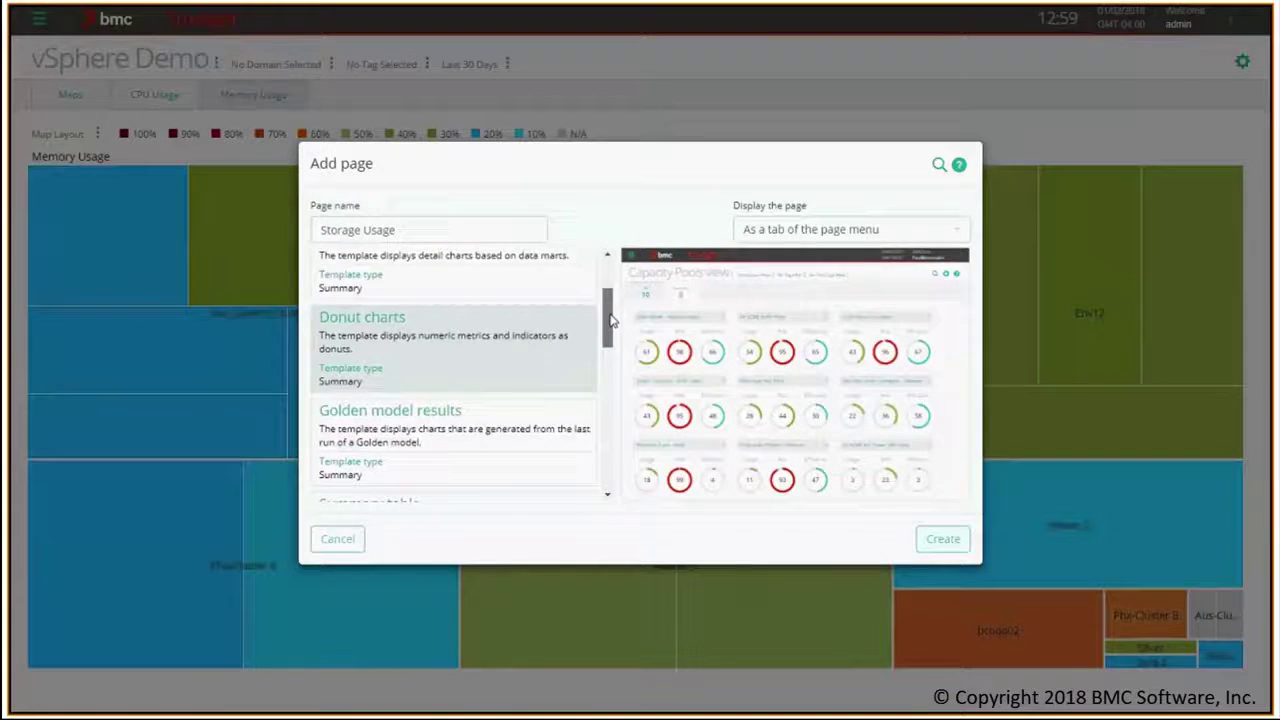
{"action": "left_click_drag", "start_coordinate": [612, 320], "coordinate": [605, 410]}
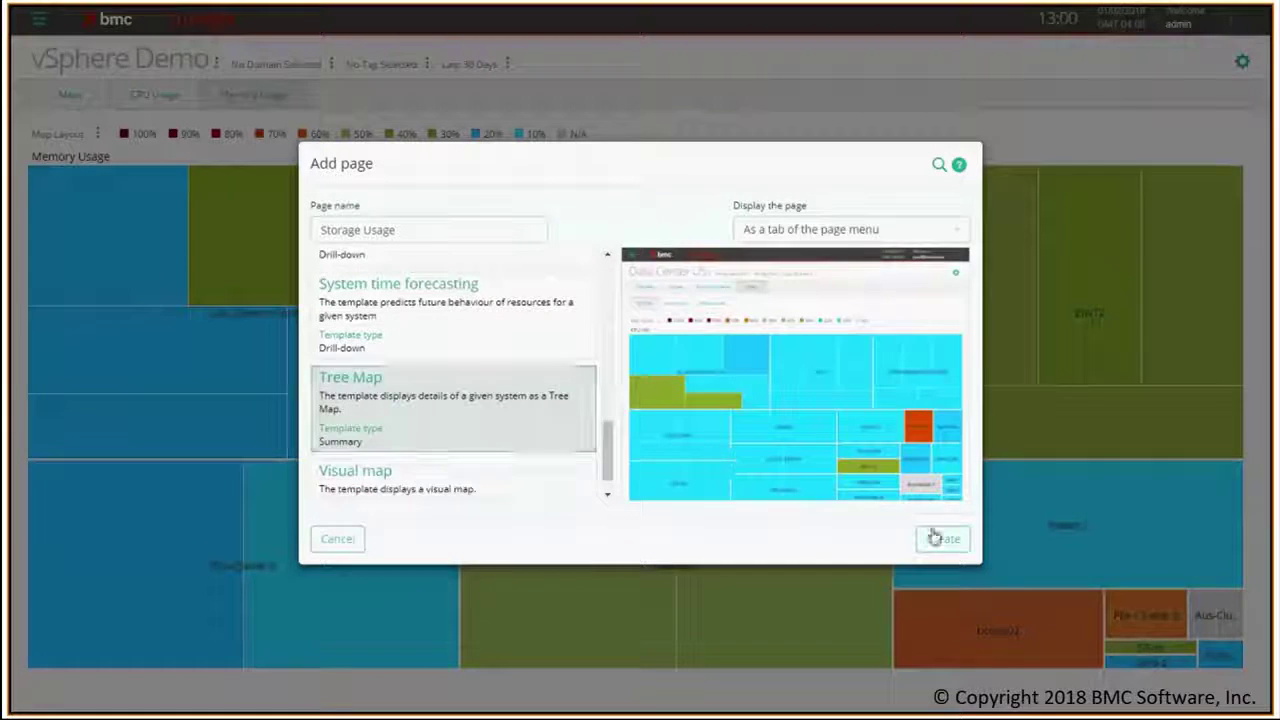
{"action": "left_click", "coordinate": [942, 538]}
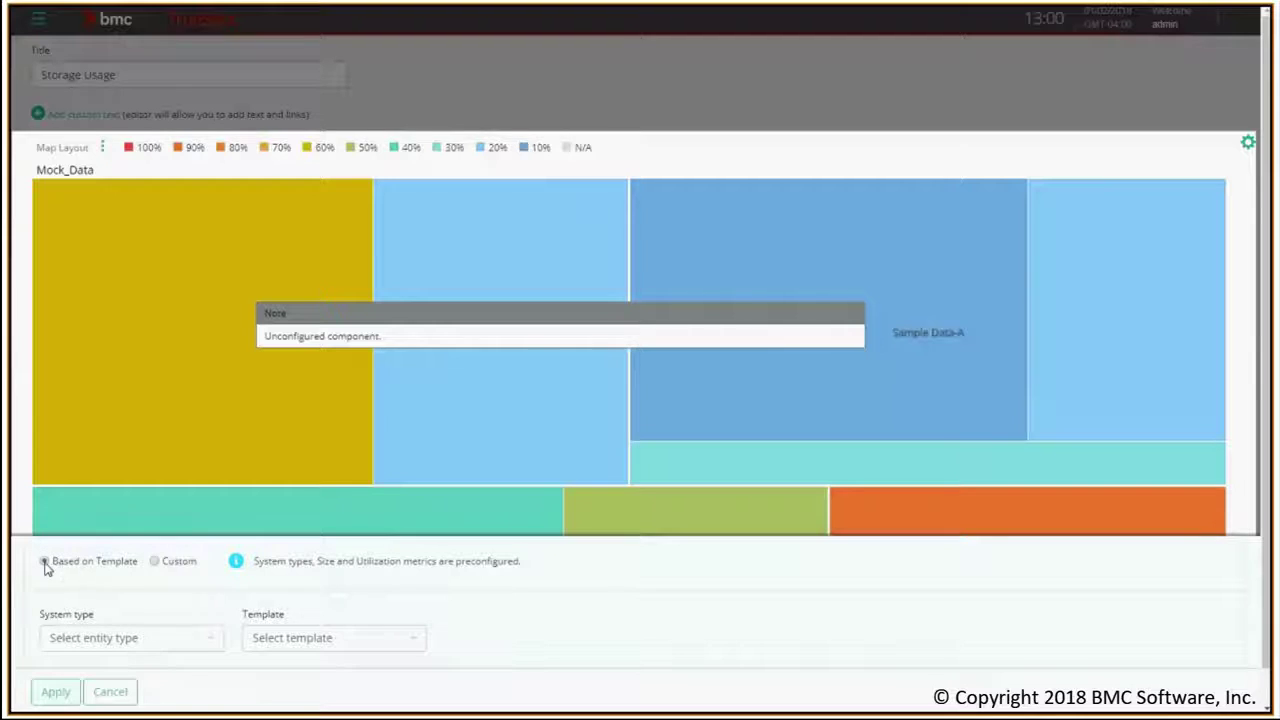
Switch the Storage Usage tree map to a Custom configuration with the system type Virtual Cluster - VMware
{"action": "left_click", "coordinate": [155, 563]}
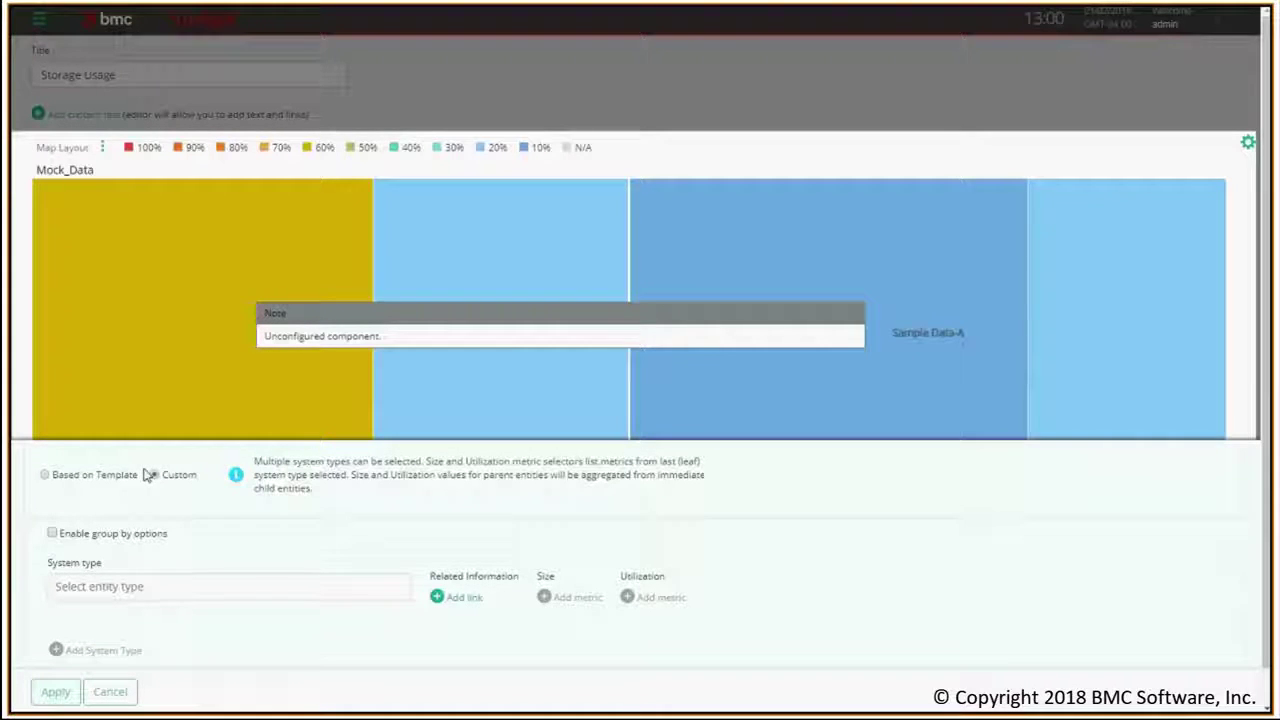
{"action": "left_click", "coordinate": [130, 586]}
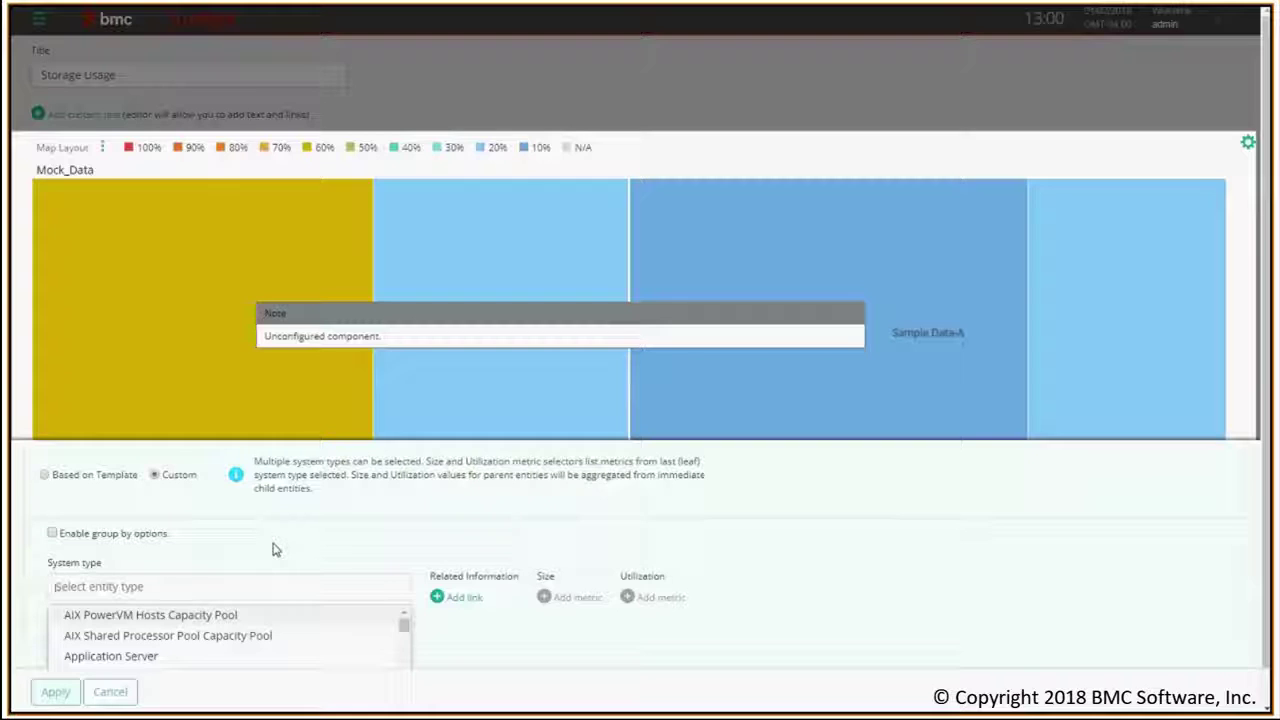
{"action": "left_click", "coordinate": [229, 594]}
{"action": "type", "text": "virtual cluster"}
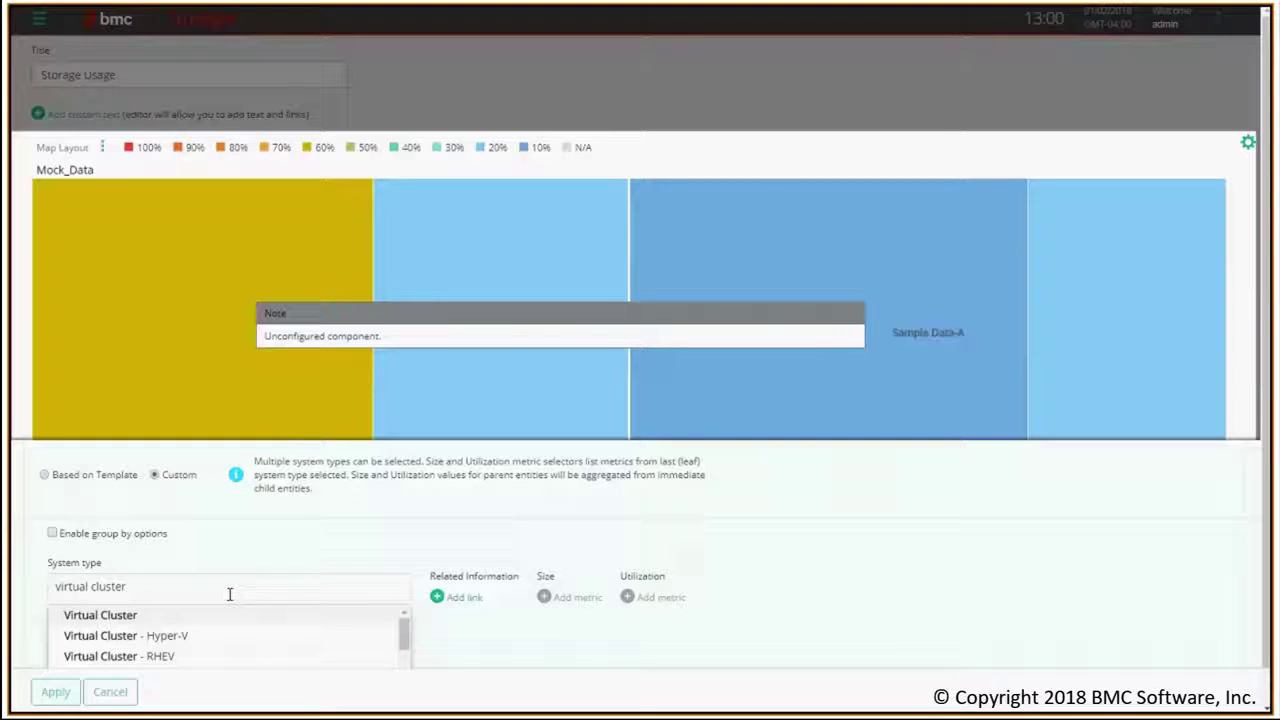
{"action": "scroll", "coordinate": [206, 643], "scroll_direction": "down", "scroll_amount": 3}
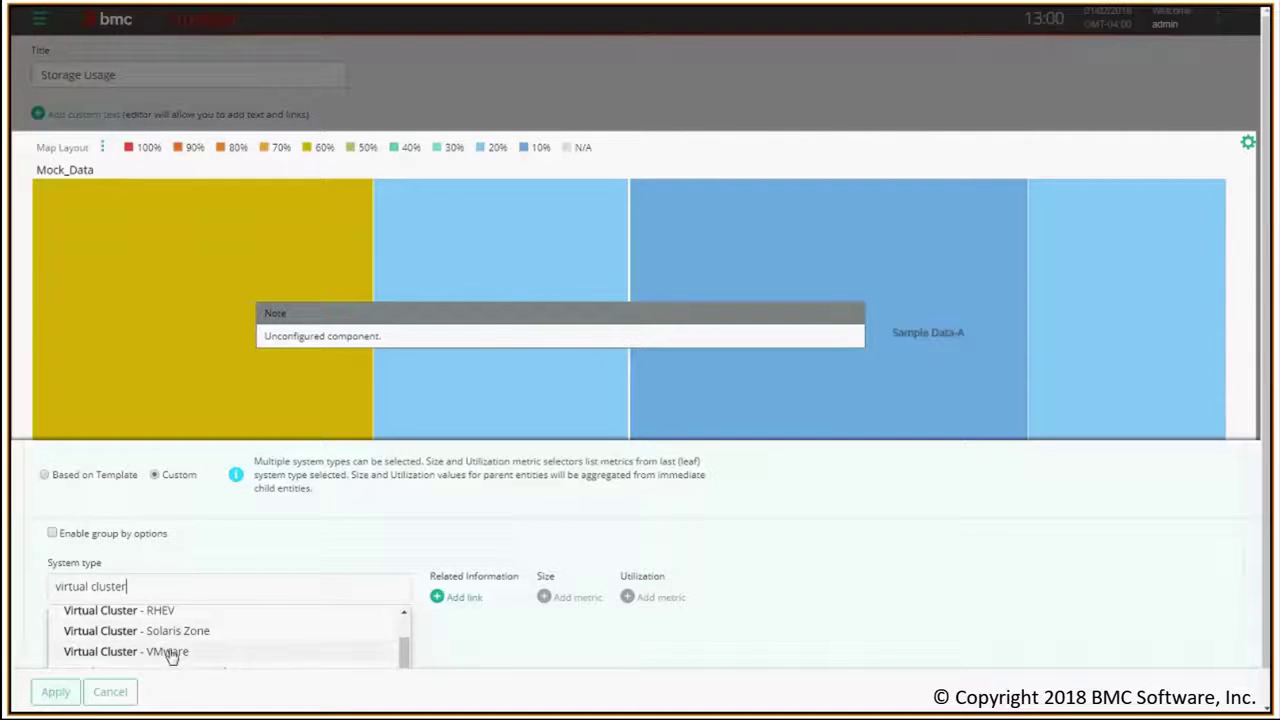
{"action": "left_click", "coordinate": [170, 652]}
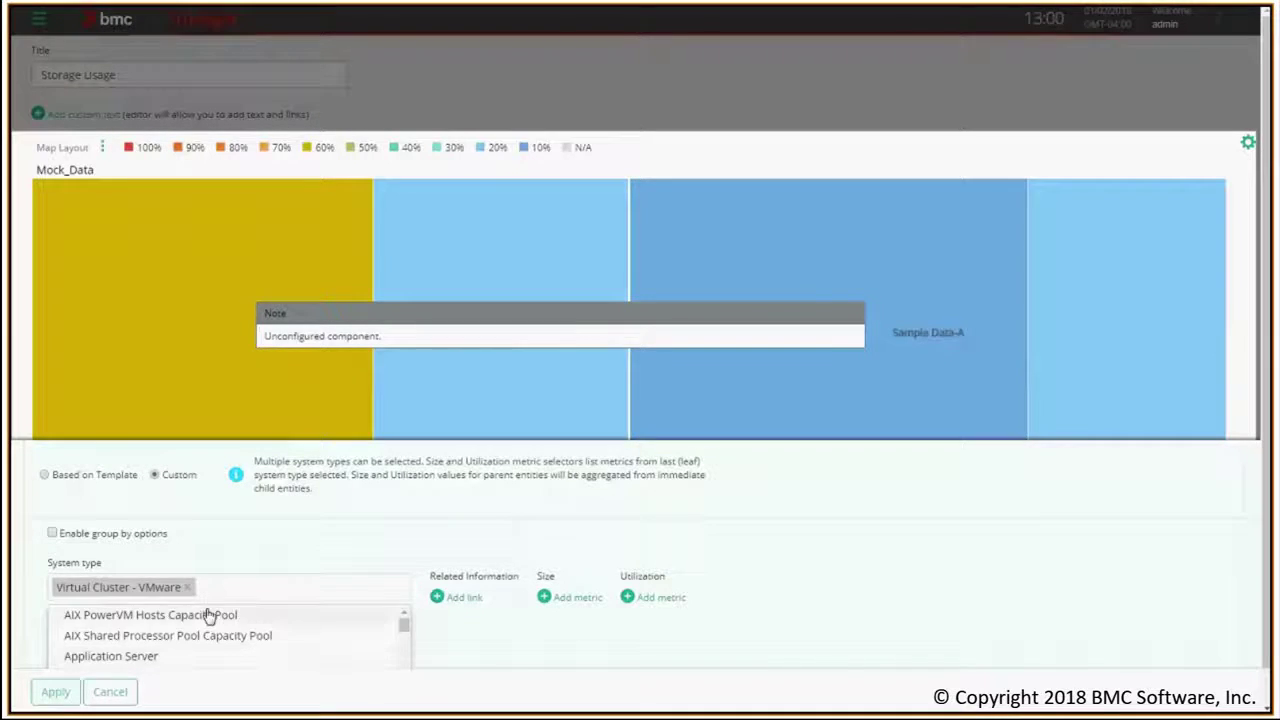
{"action": "left_click", "coordinate": [314, 545]}
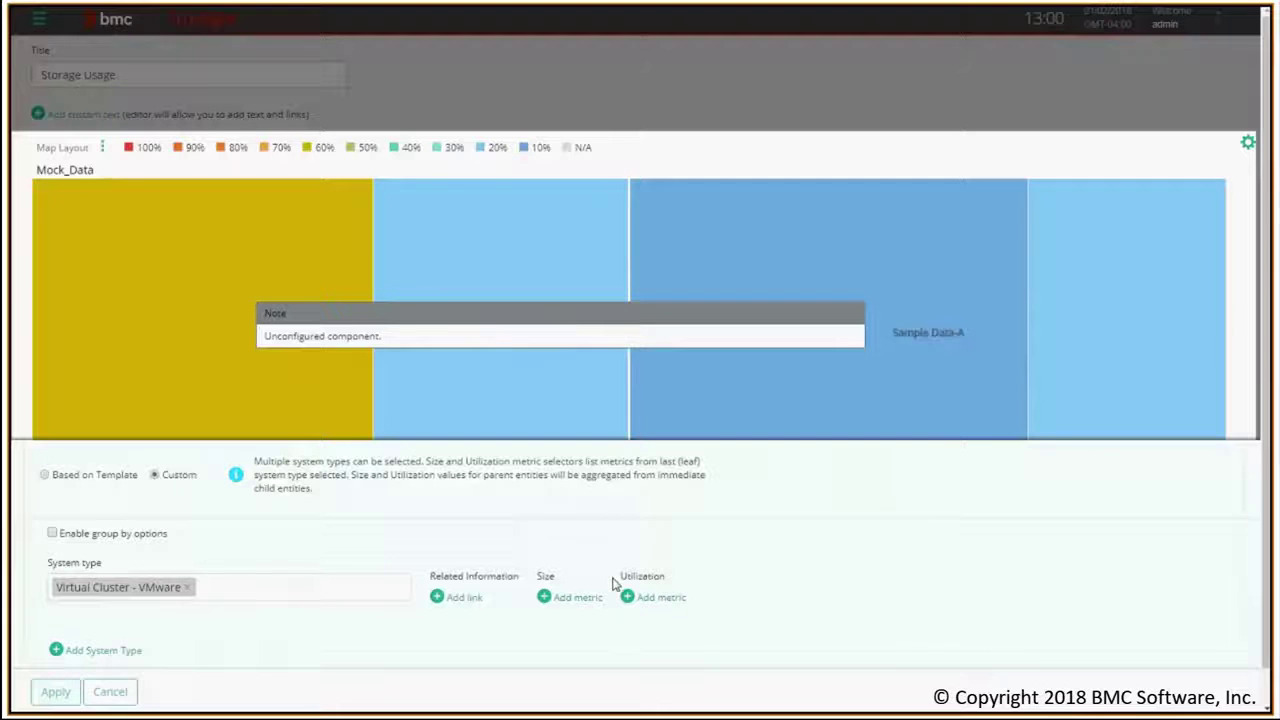
Set the tree map's size metric to TOTAL_DSTORE_SIZE from the Storage metrics
{"action": "left_click", "coordinate": [545, 598]}
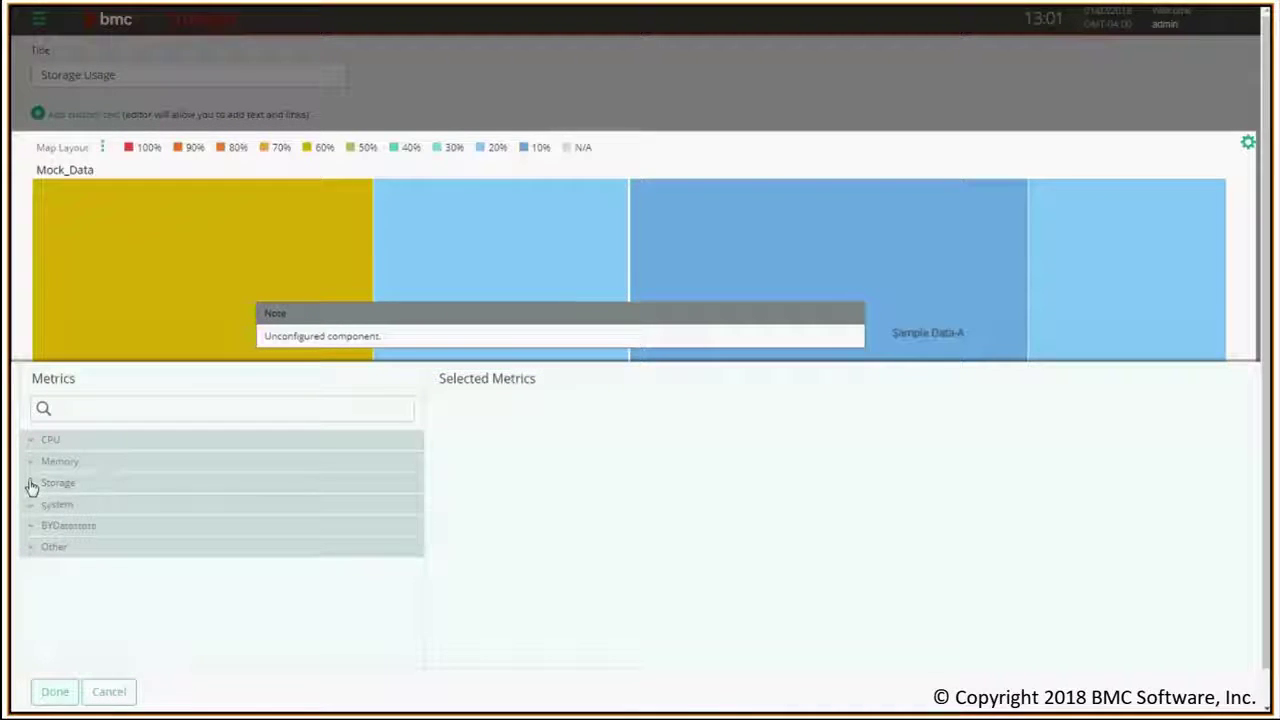
{"action": "left_click", "coordinate": [32, 485]}
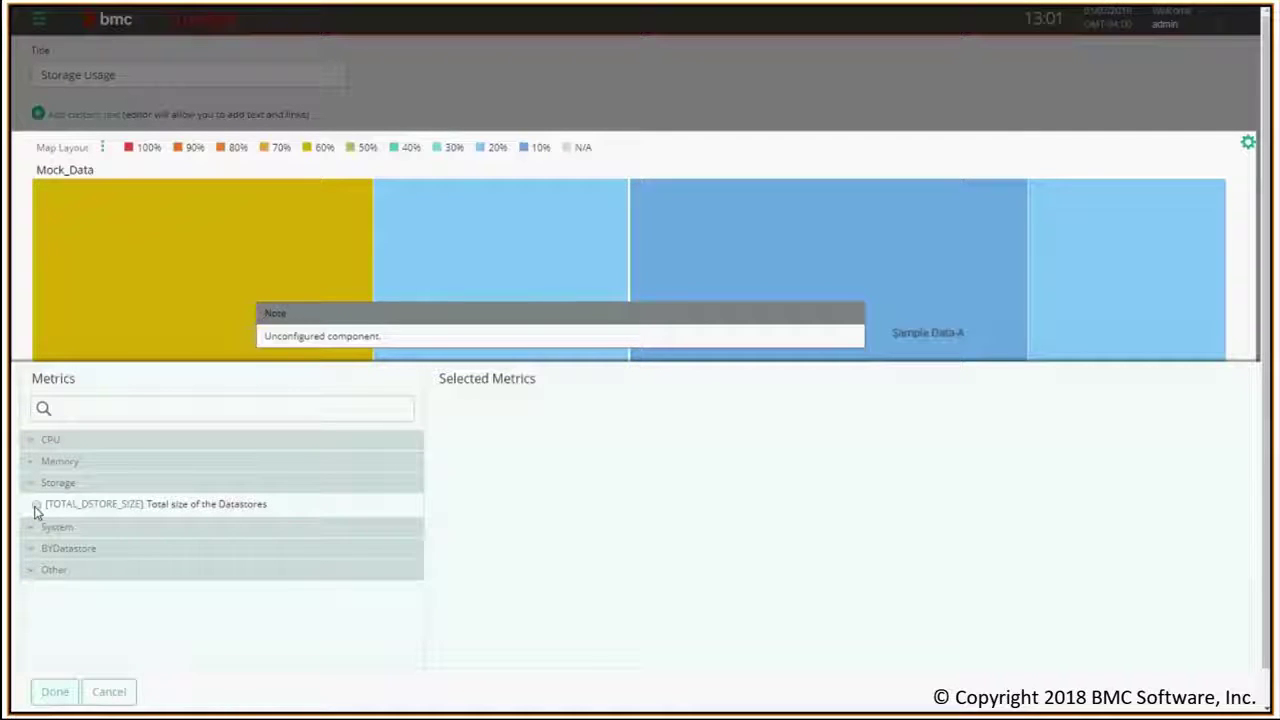
{"action": "left_click", "coordinate": [36, 508]}
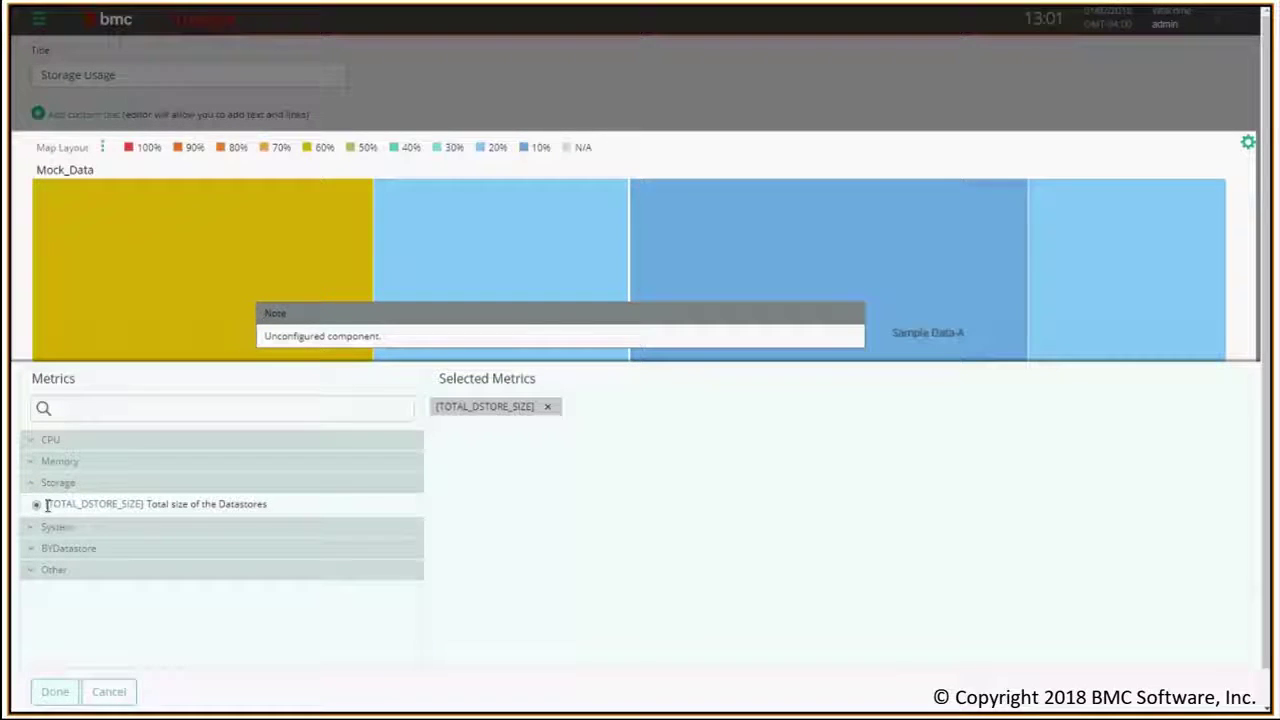
{"action": "left_click_drag", "start_coordinate": [47, 504], "coordinate": [140, 504]}
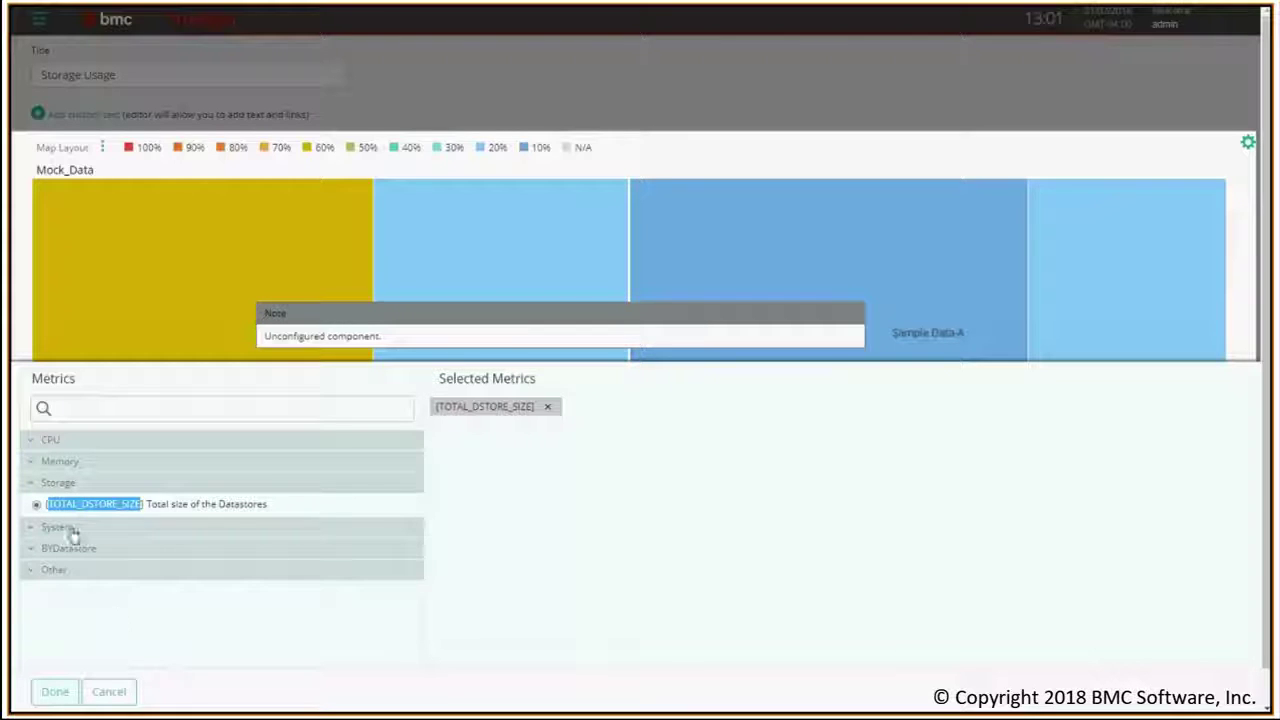
{"action": "left_click", "coordinate": [56, 693]}
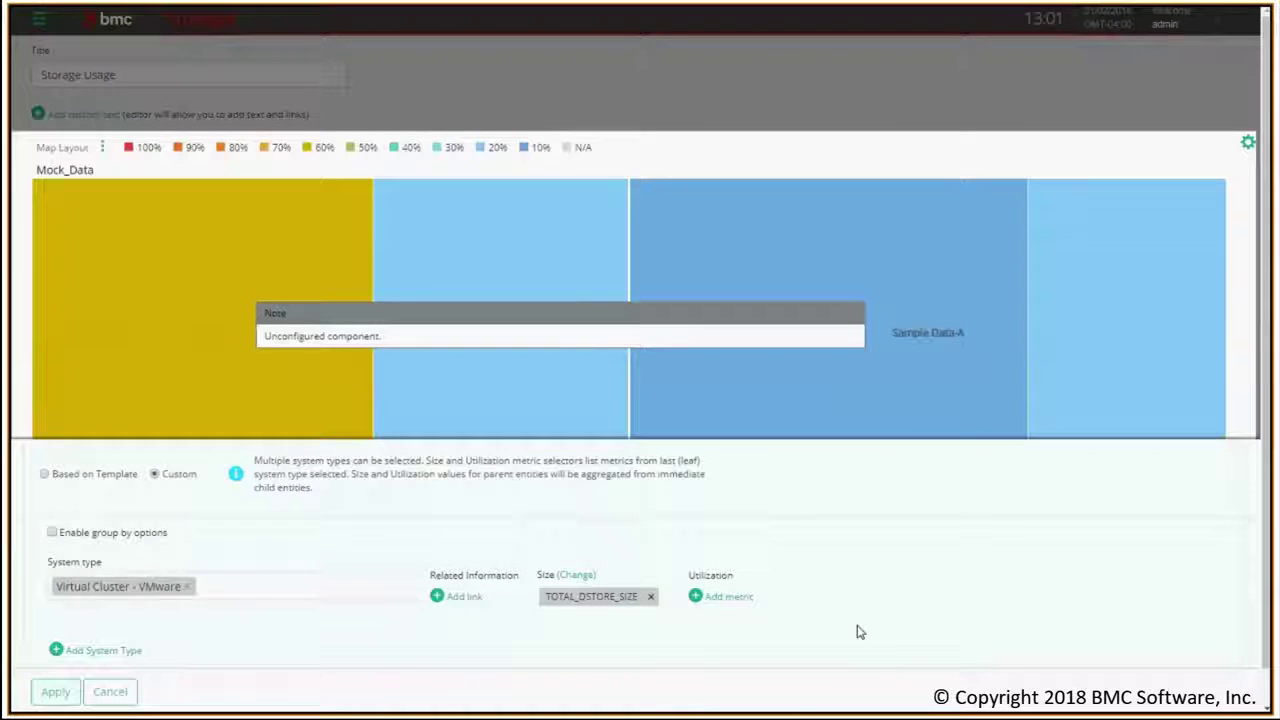
Set the tree map's utilization metric to TOTAL_DSTORE_USED from the Storage metrics and apply the configuration
{"action": "left_click", "coordinate": [696, 597]}
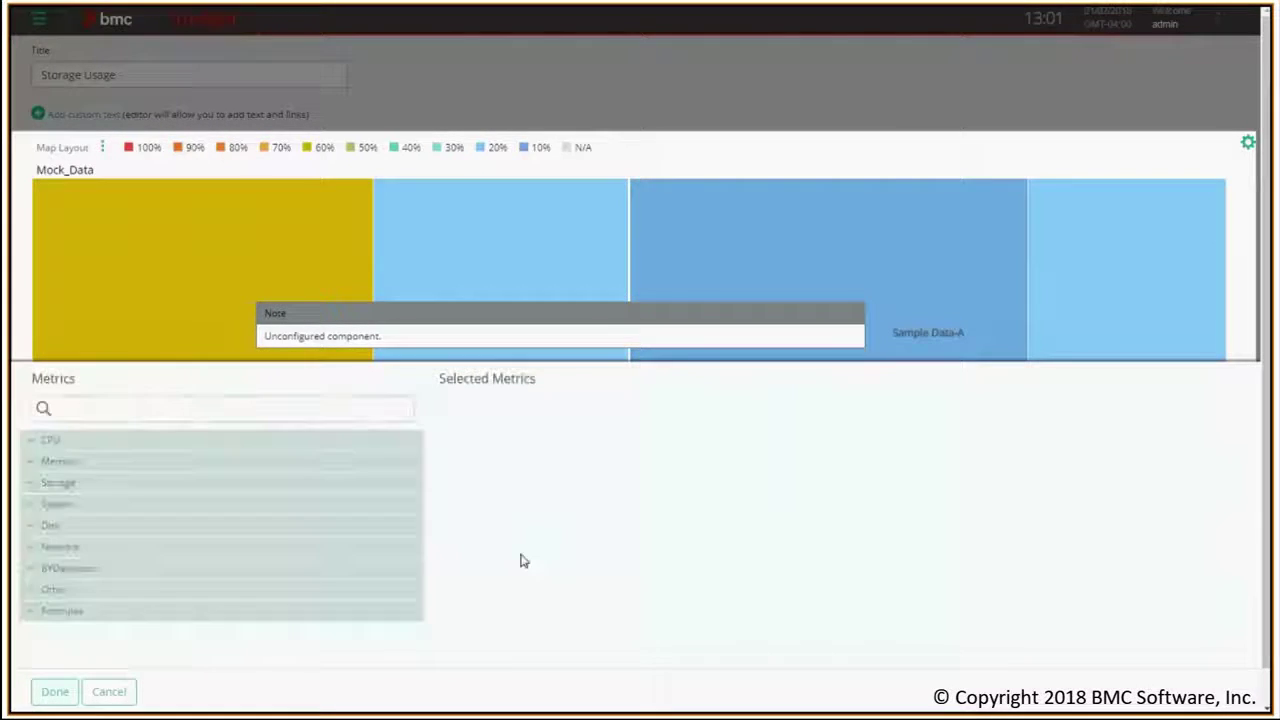
{"action": "left_click", "coordinate": [30, 466]}
{"action": "left_click", "coordinate": [30, 466]}
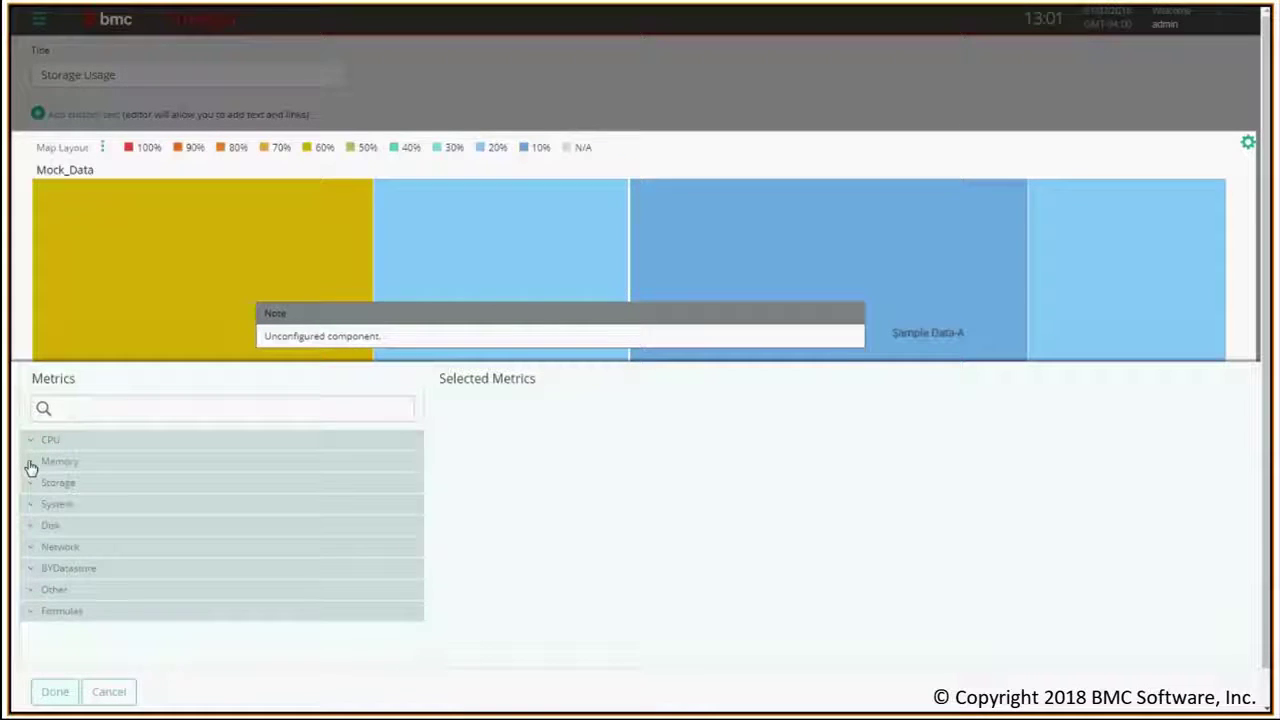
{"action": "left_click", "coordinate": [31, 487]}
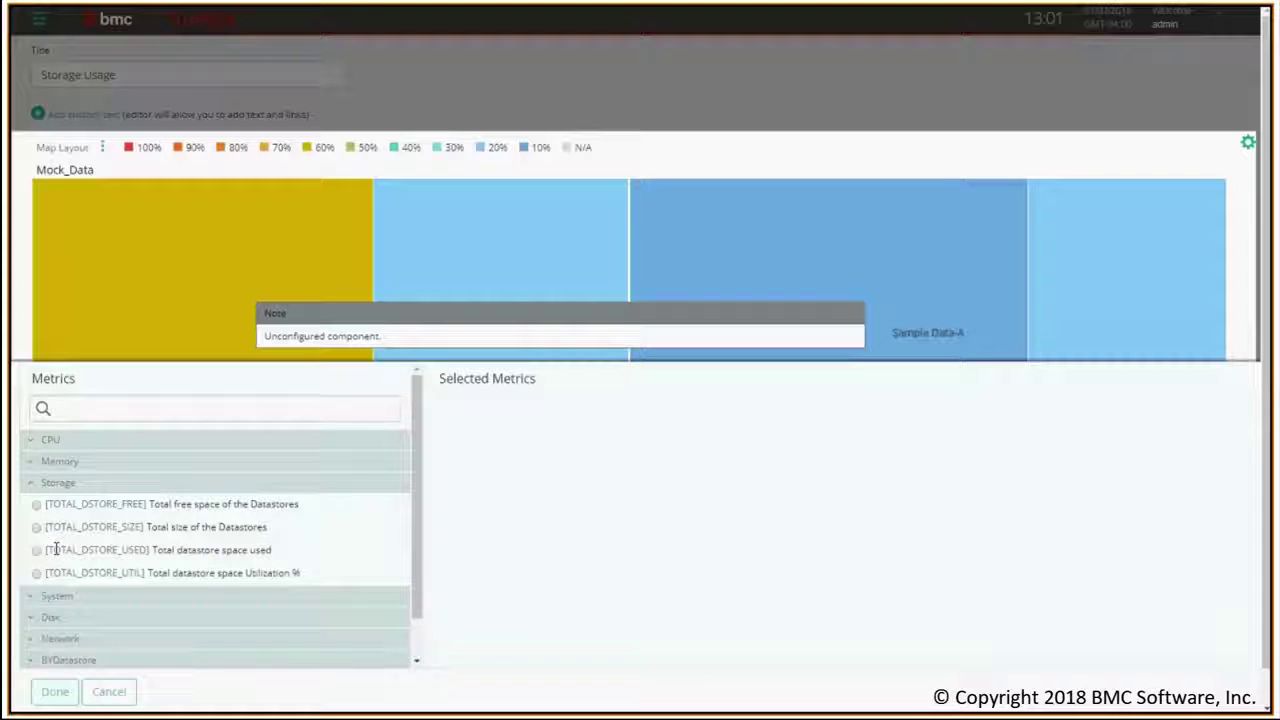
{"action": "left_click_drag", "start_coordinate": [47, 549], "coordinate": [148, 549]}
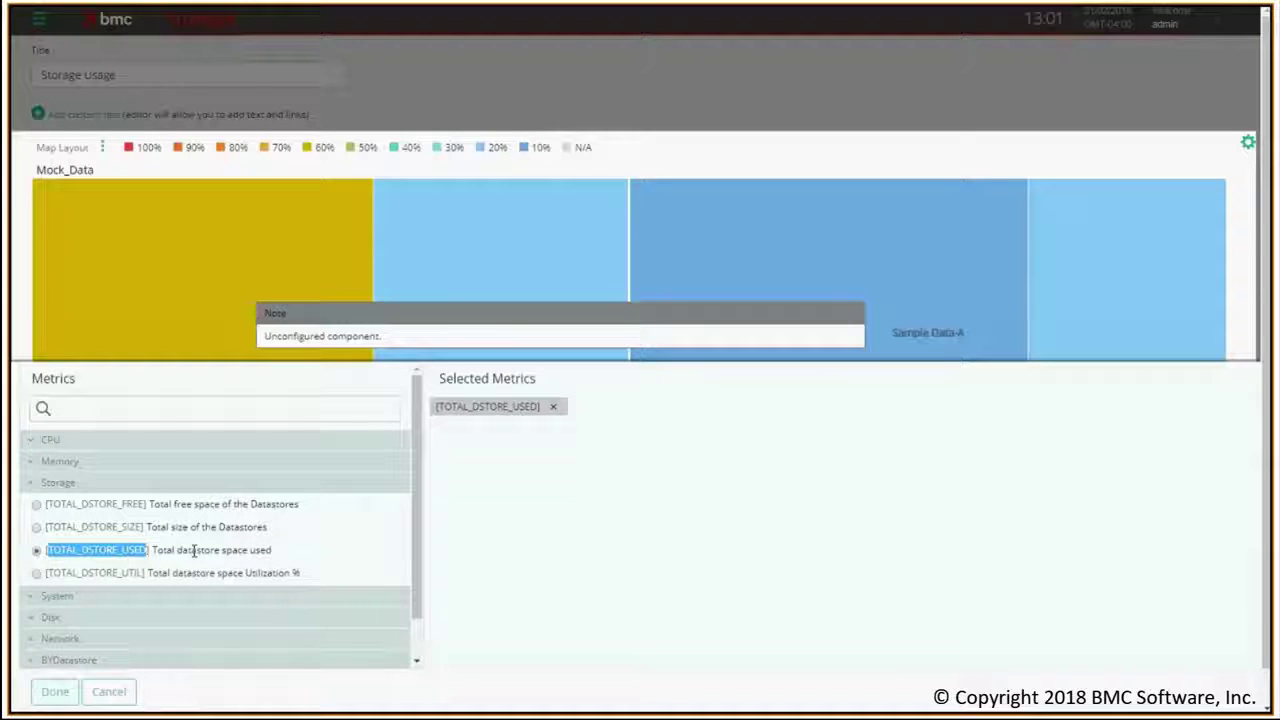
{"action": "left_click", "coordinate": [50, 691]}
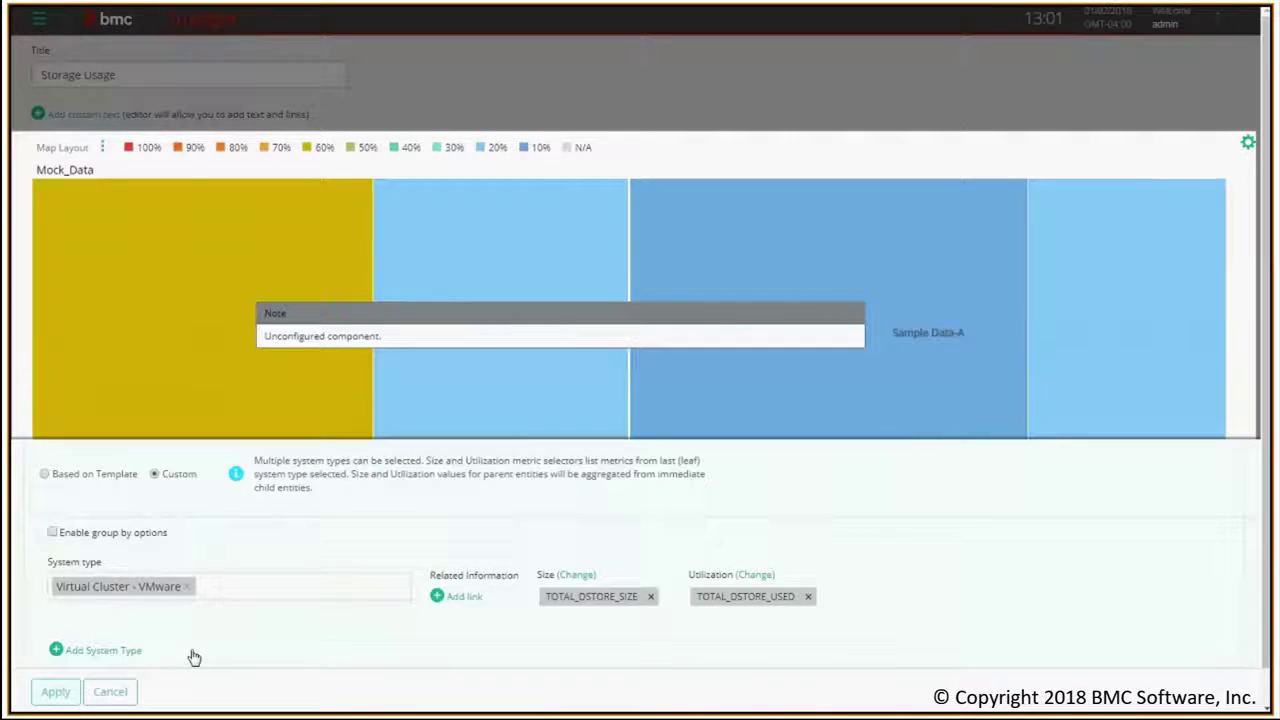
{"action": "left_click", "coordinate": [54, 695]}
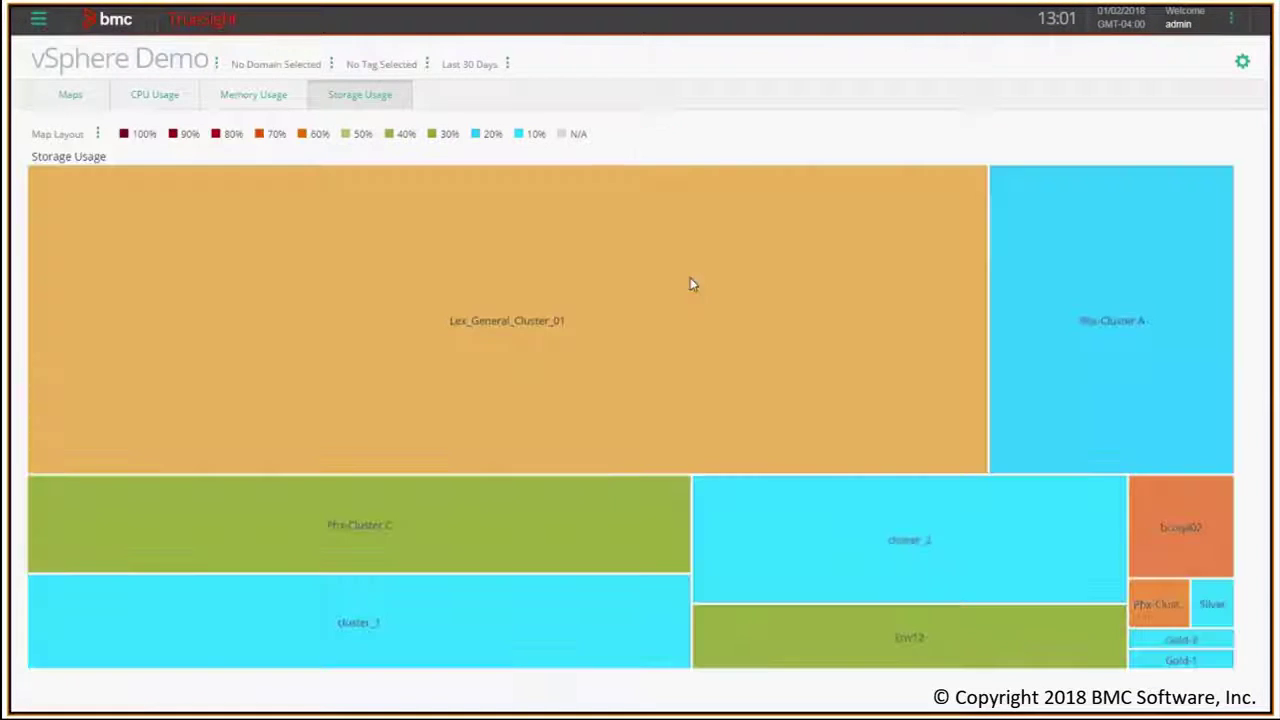
Open the vSphere Demo view for editing and add a page group named Demo
{"action": "mouse_move", "coordinate": [671, 187]}
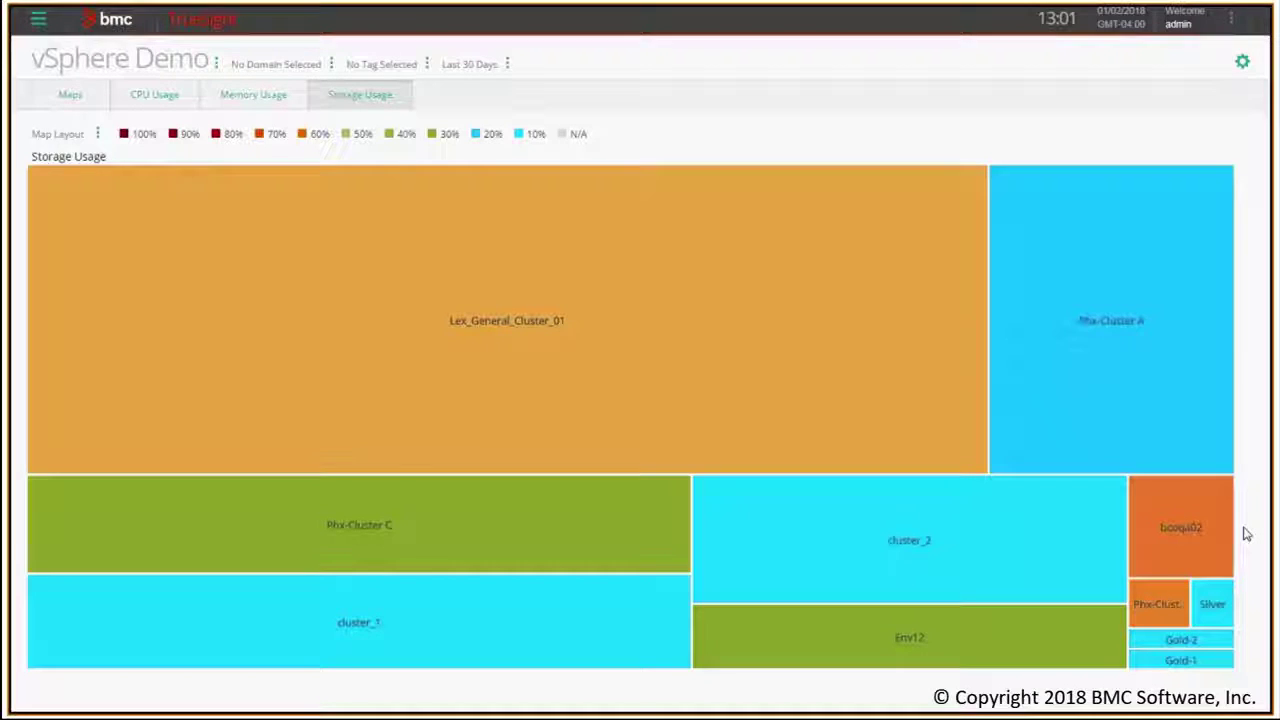
{"action": "mouse_move", "coordinate": [1239, 674]}
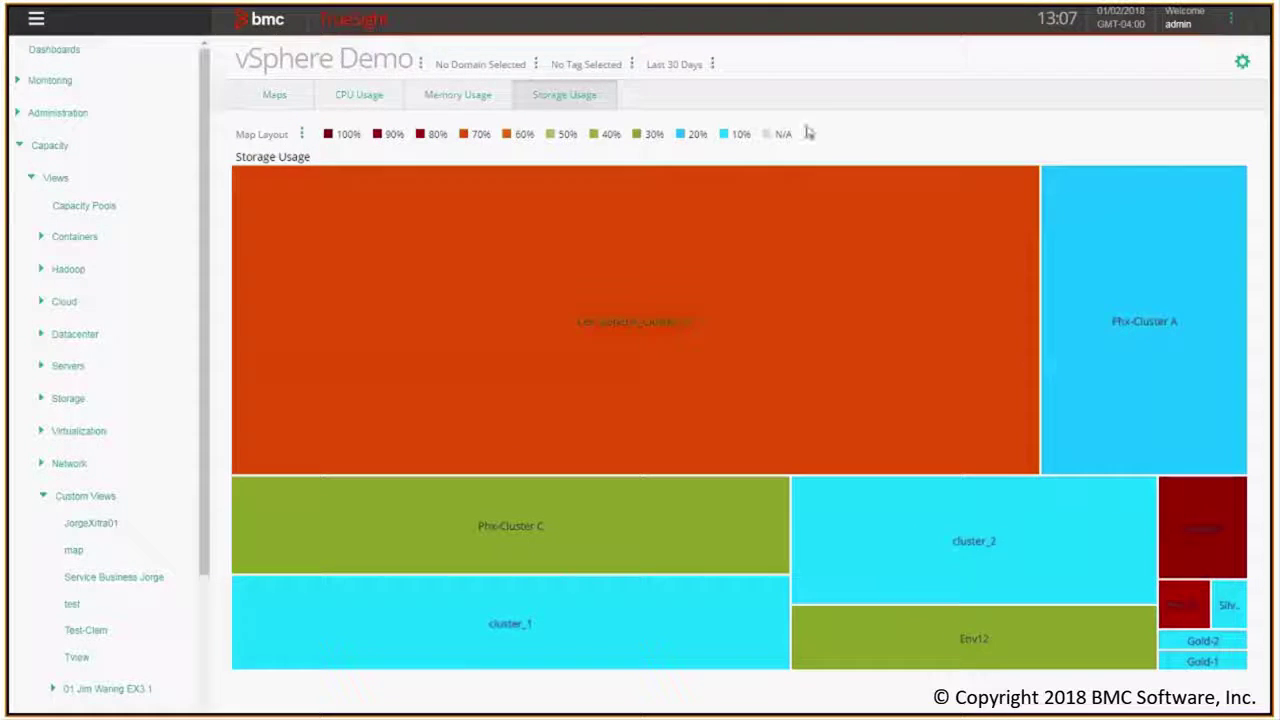
{"action": "left_click", "coordinate": [345, 100]}
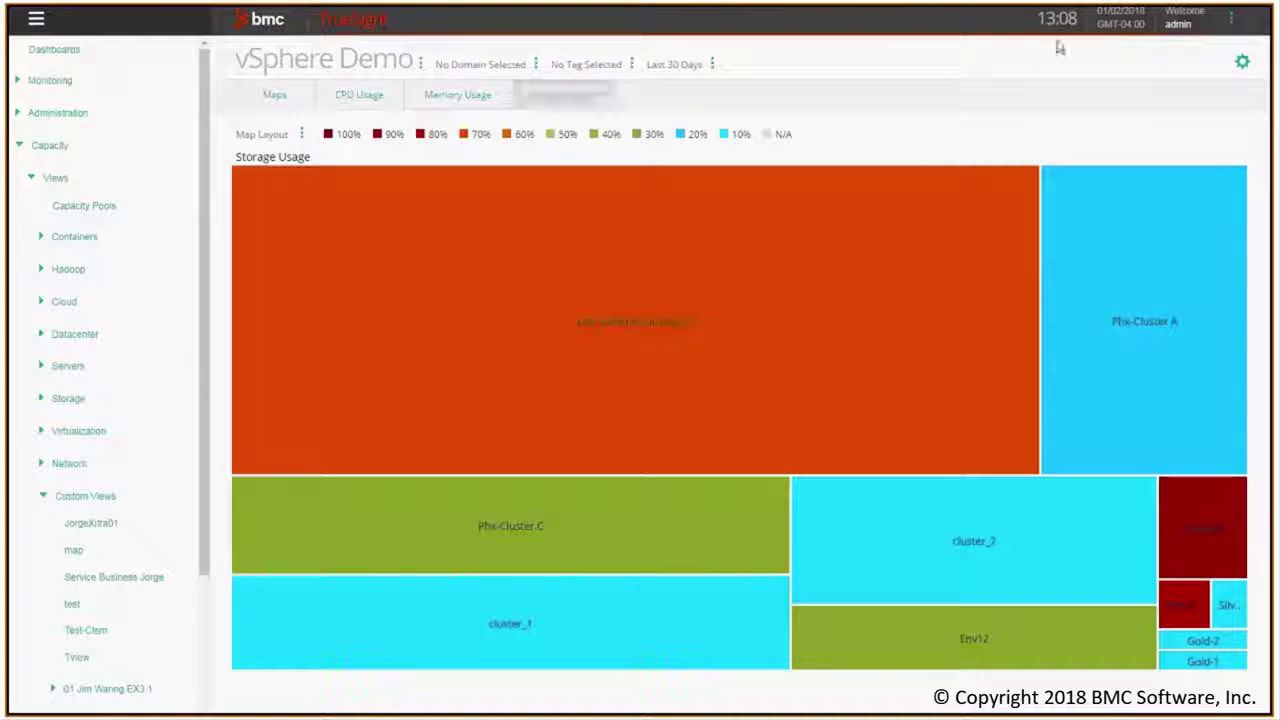
{"action": "left_click", "coordinate": [1242, 63]}
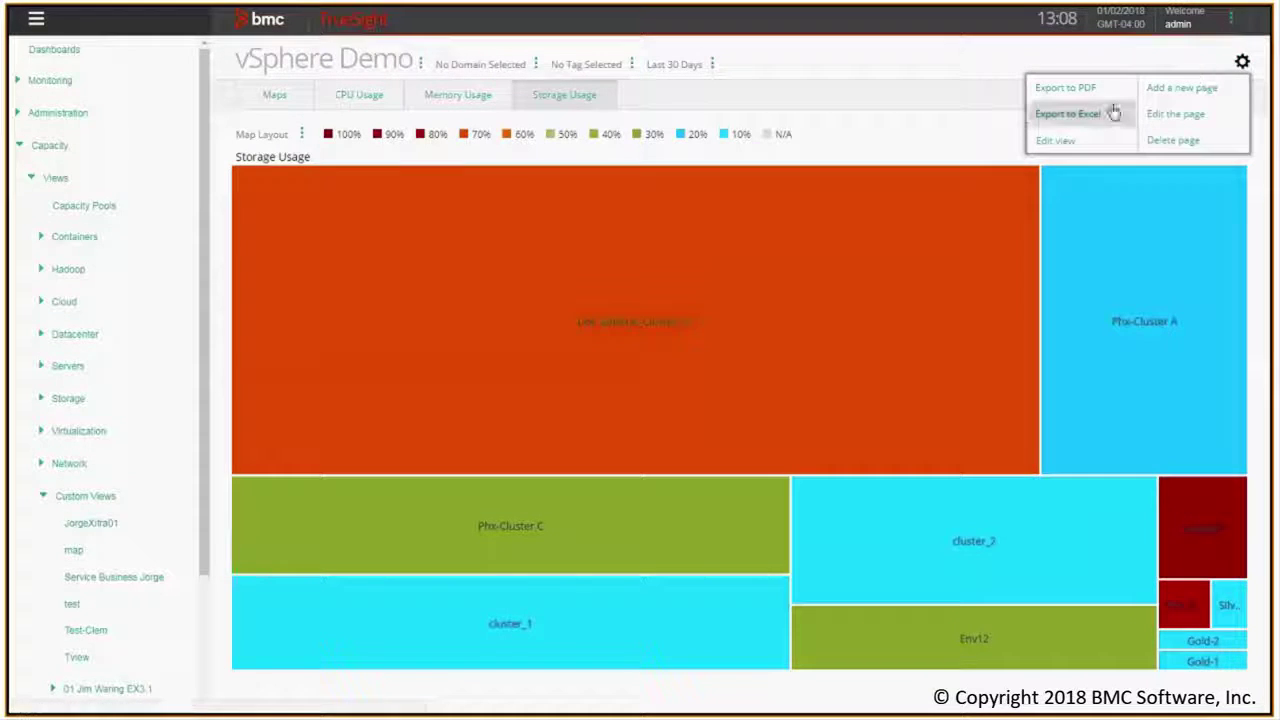
{"action": "left_click", "coordinate": [1051, 145]}
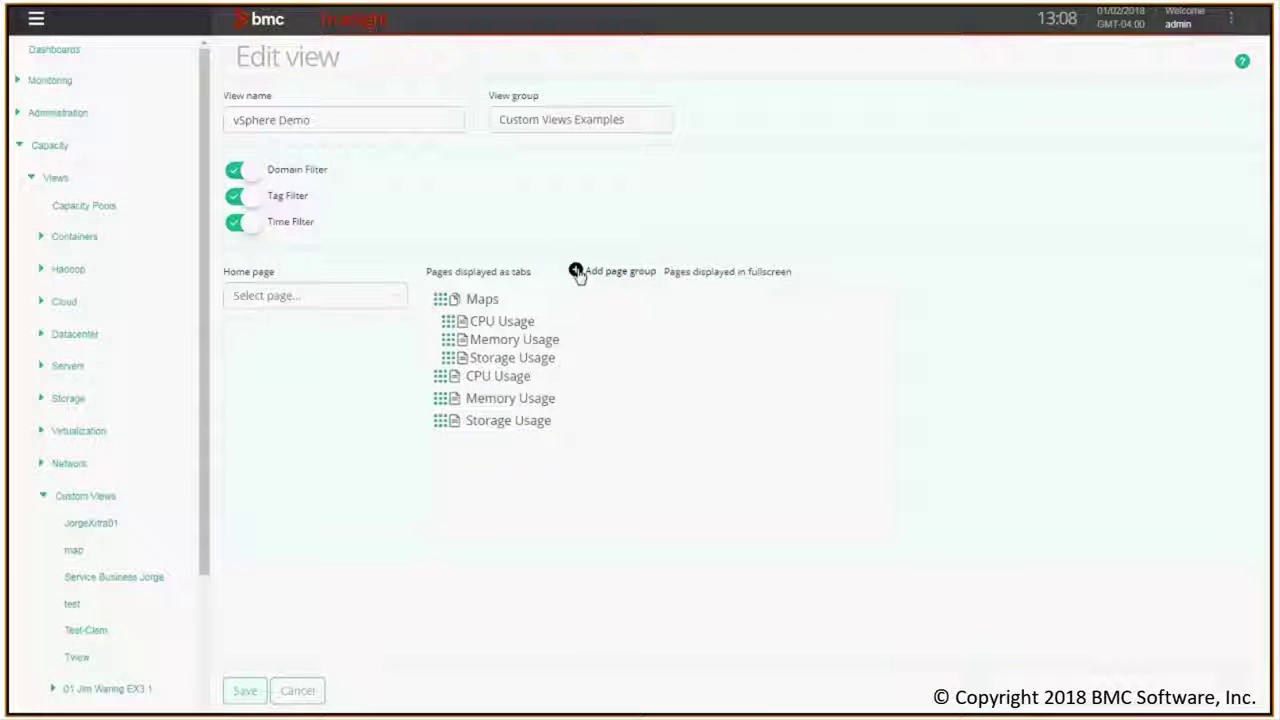
{"action": "left_click", "coordinate": [576, 272]}
{"action": "type", "text": "Demo"}
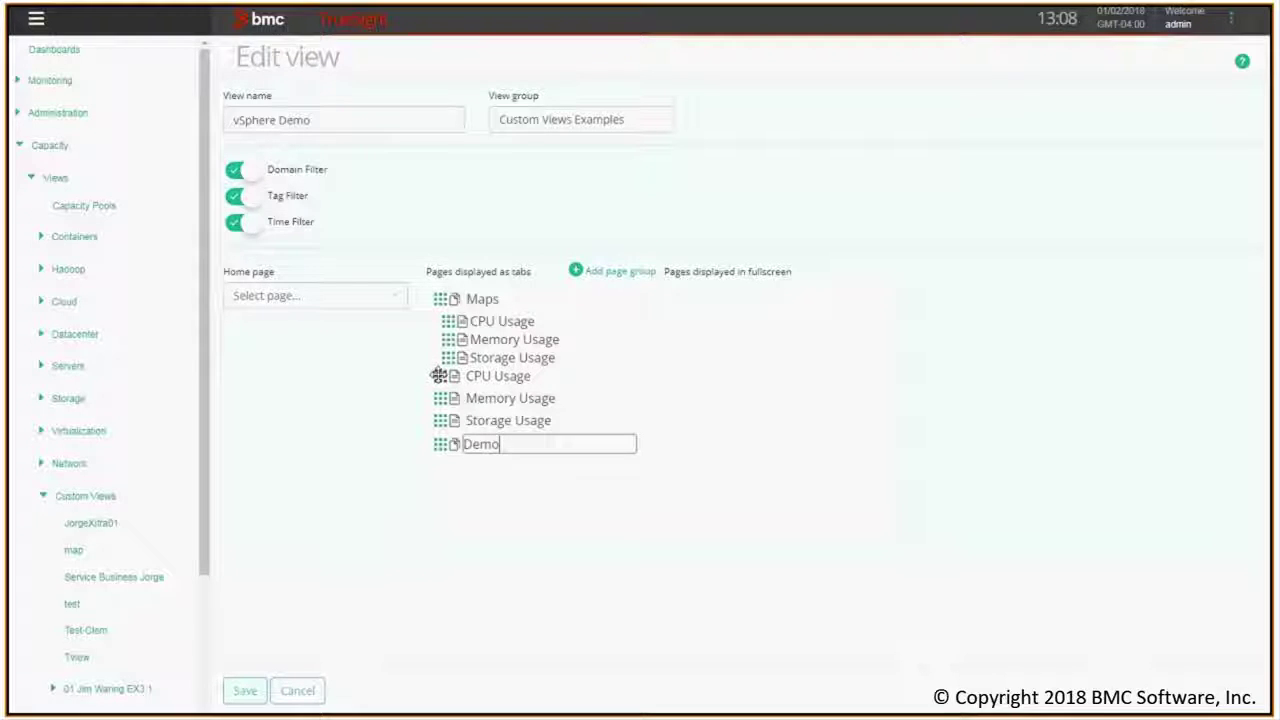
Move the ungrouped CPU Usage, Memory Usage and Storage Usage pages into the Demo group, save the view and open that group
{"action": "left_click_drag", "start_coordinate": [440, 376], "coordinate": [467, 442]}
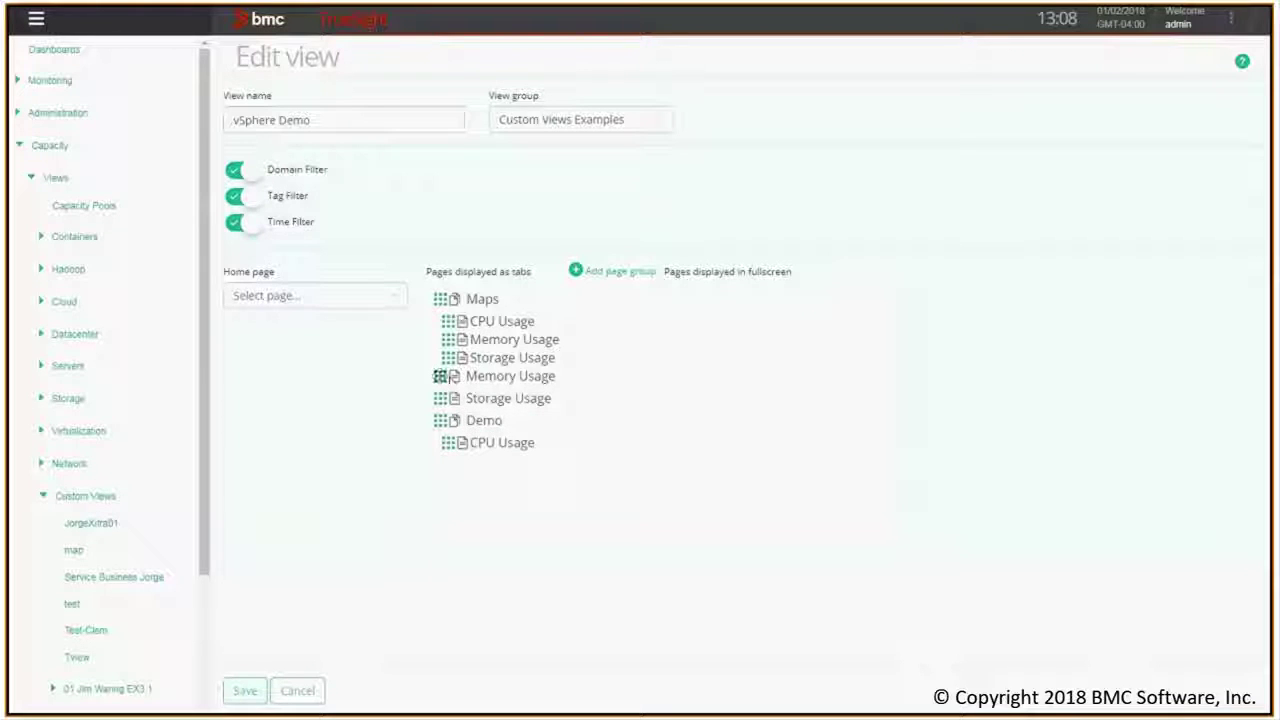
{"action": "left_click_drag", "start_coordinate": [440, 376], "coordinate": [453, 437]}
{"action": "left_click_drag", "start_coordinate": [441, 376], "coordinate": [471, 433]}
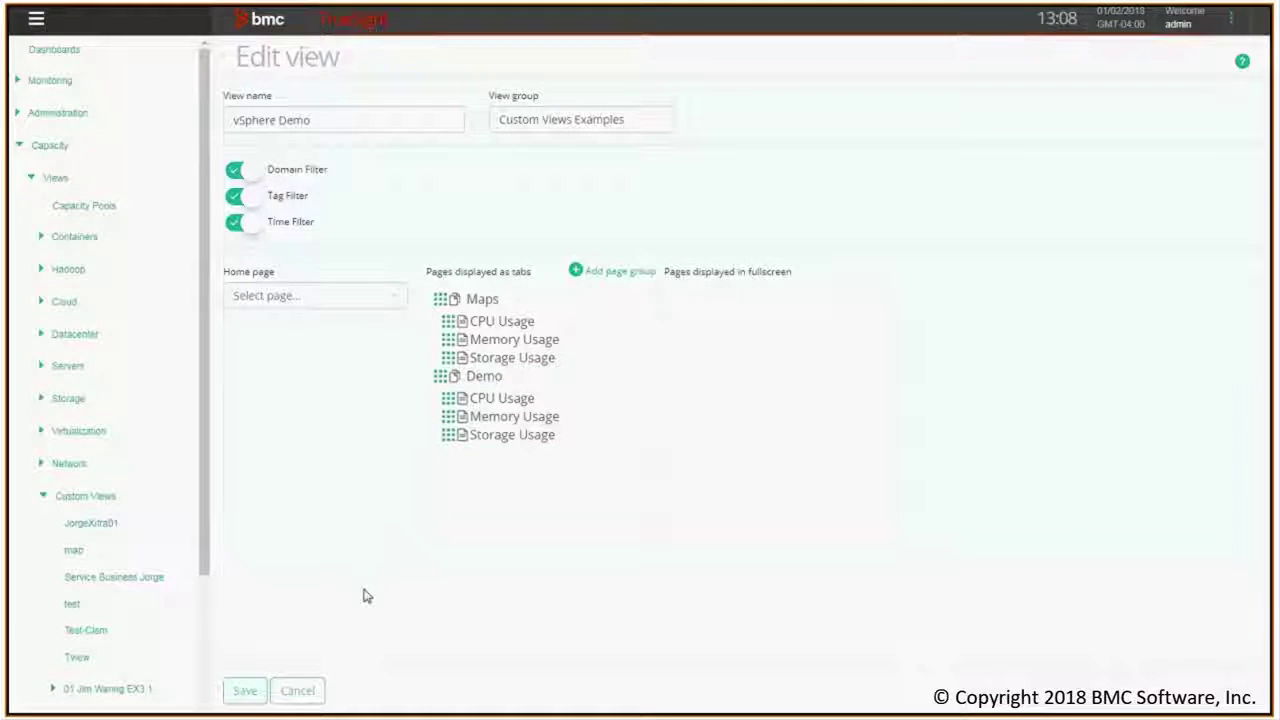
{"action": "left_click", "coordinate": [246, 692]}
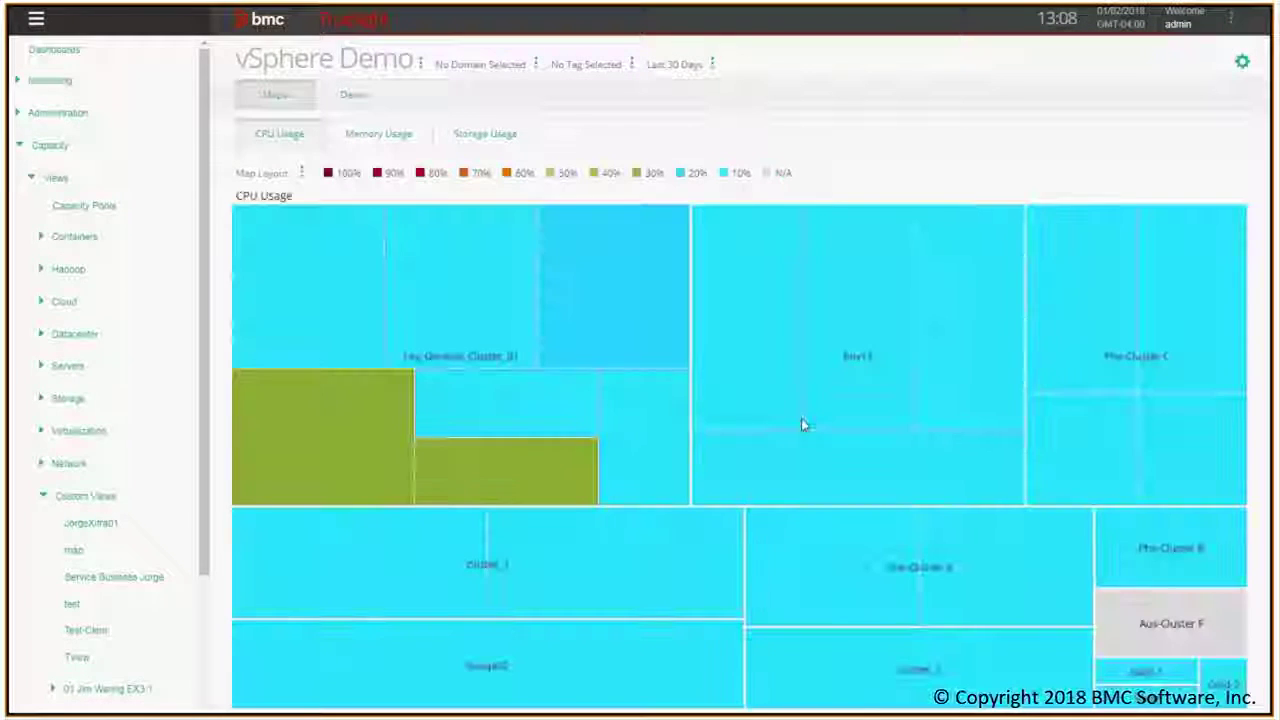
{"action": "left_click", "coordinate": [352, 96]}
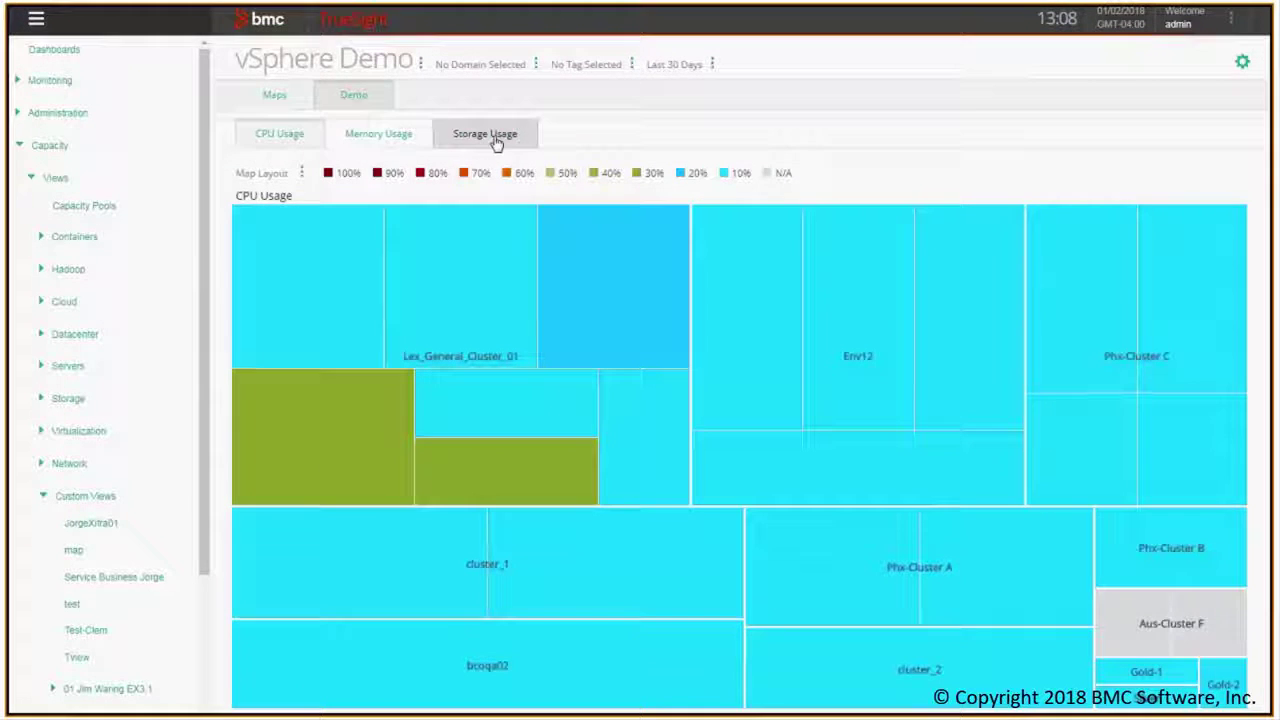
{"action": "left_click", "coordinate": [451, 147]}
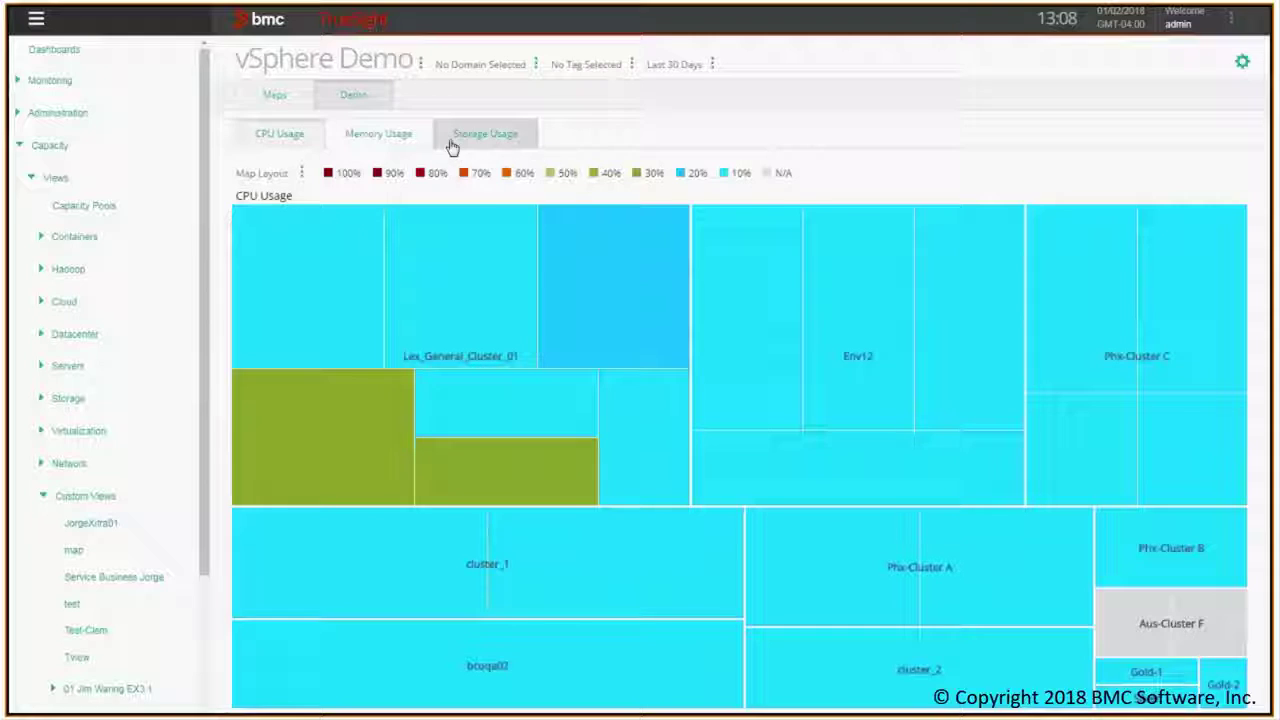